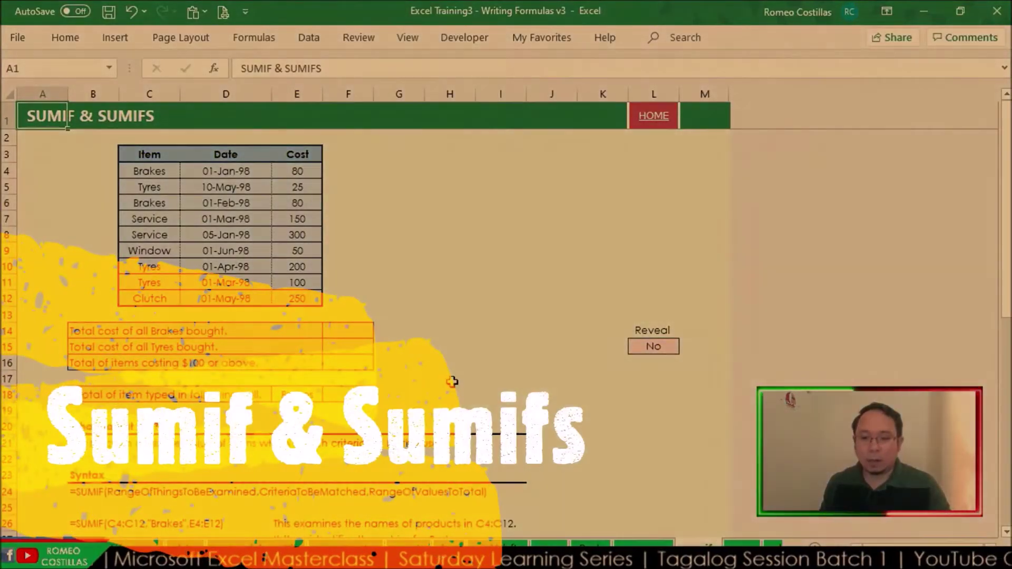
Review the Brakes total question and locate the Brakes entries and their costs in the Item and Cost columns
scroll(452, 381, up, 1)
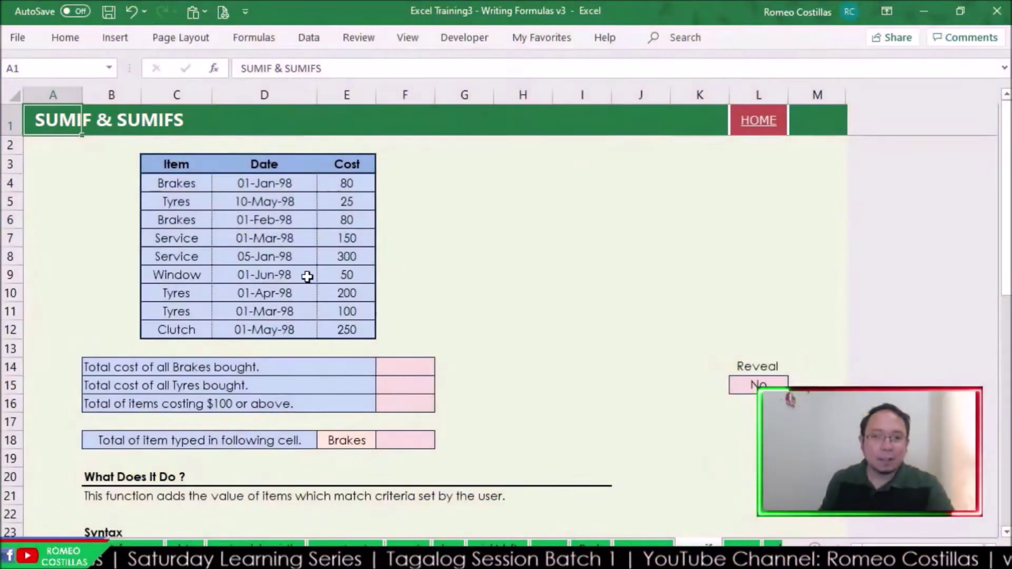
scroll(457, 309, down, 1)
scroll(456, 308, up, 1)
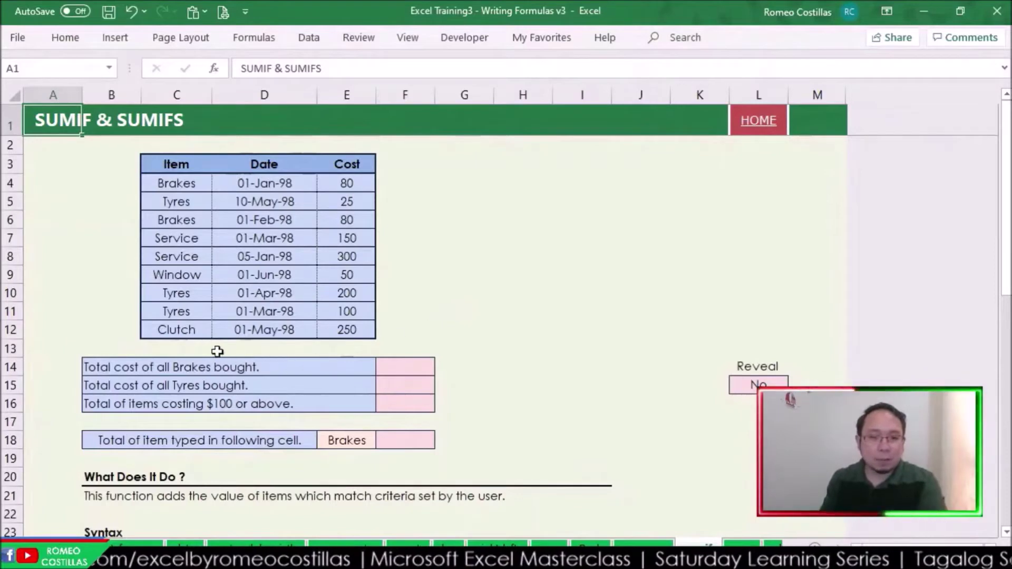
click(185, 370)
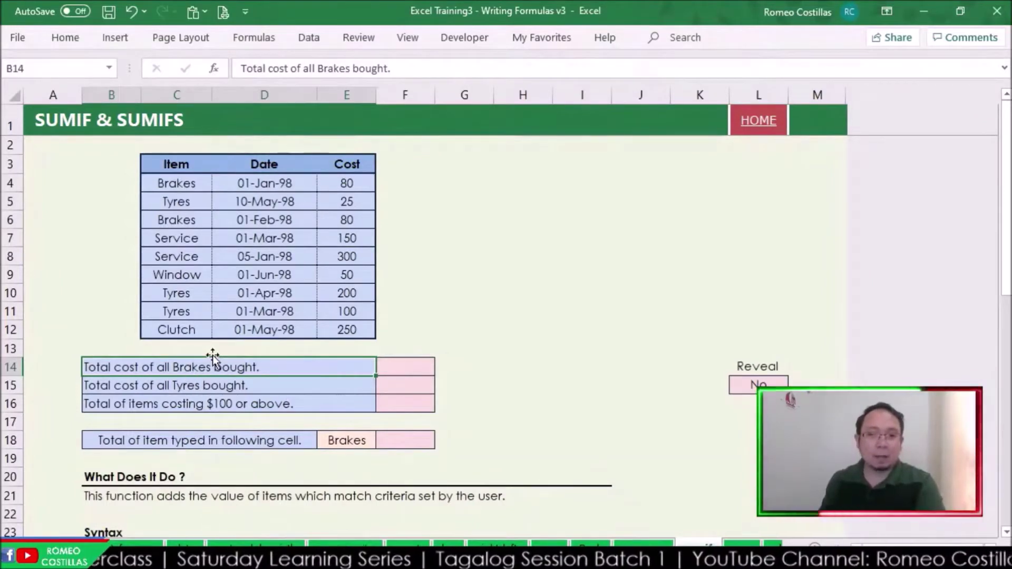
drag(190, 182, 176, 332)
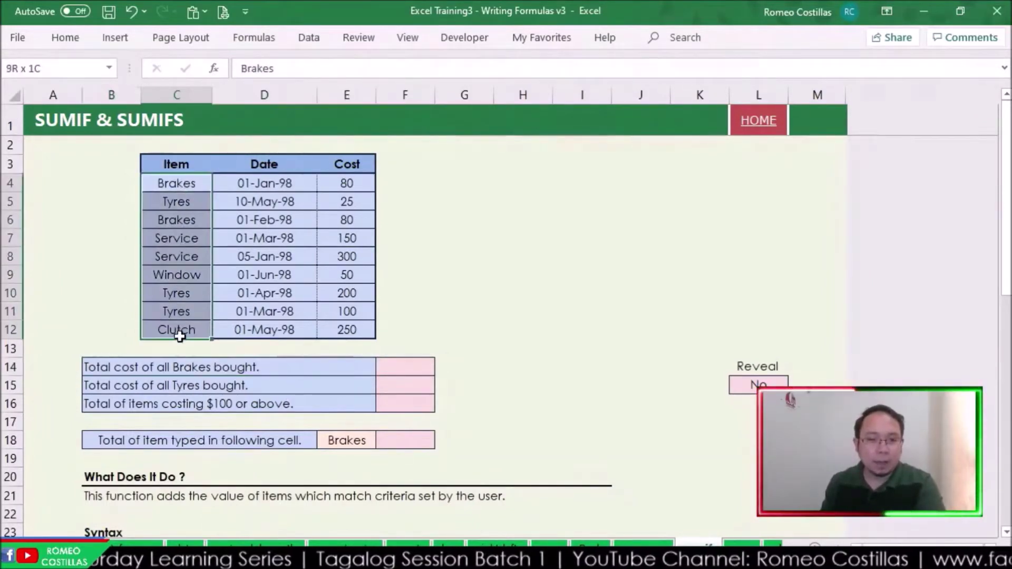
drag(355, 185, 355, 322)
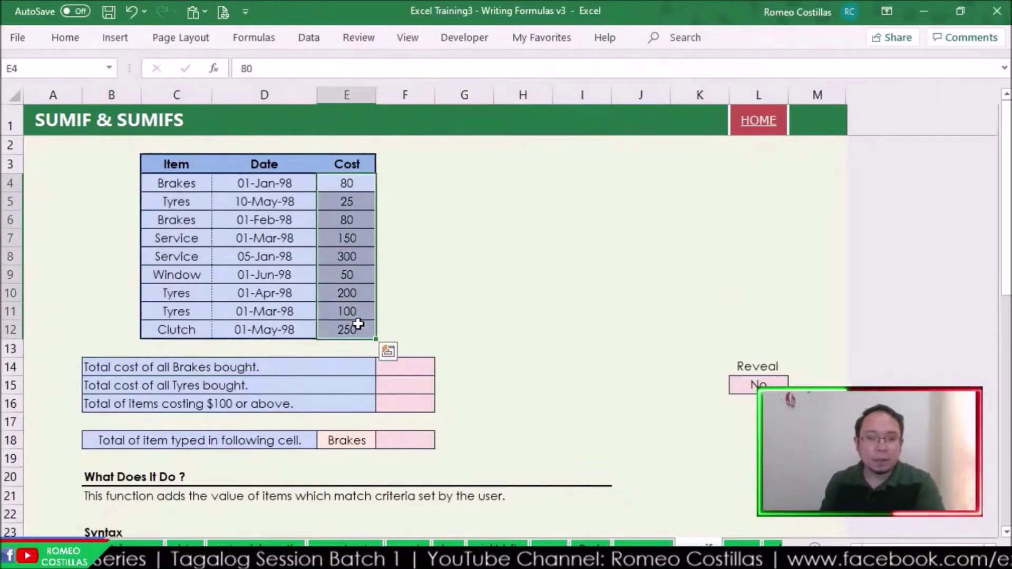
click(183, 185)
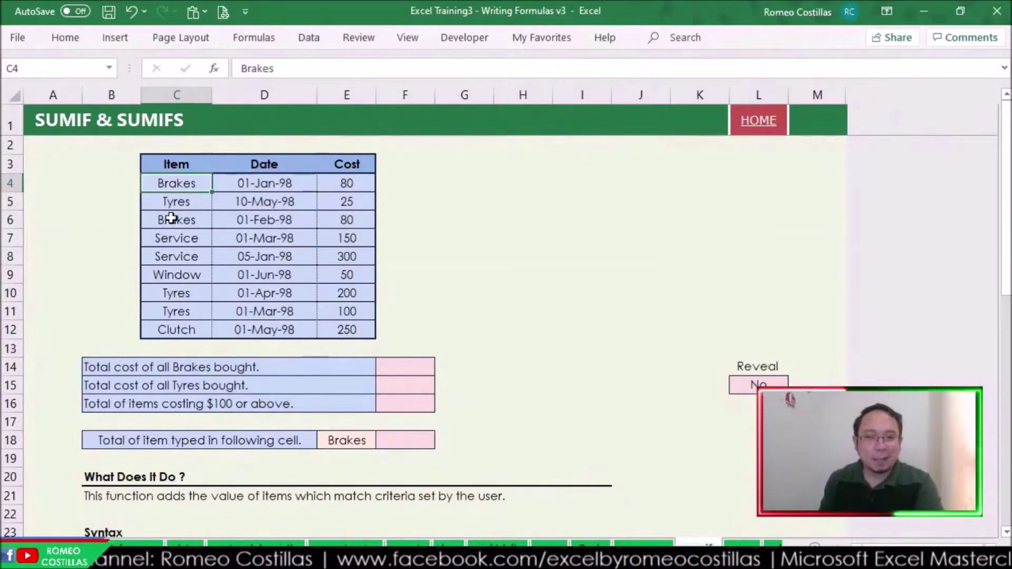
click(345, 184)
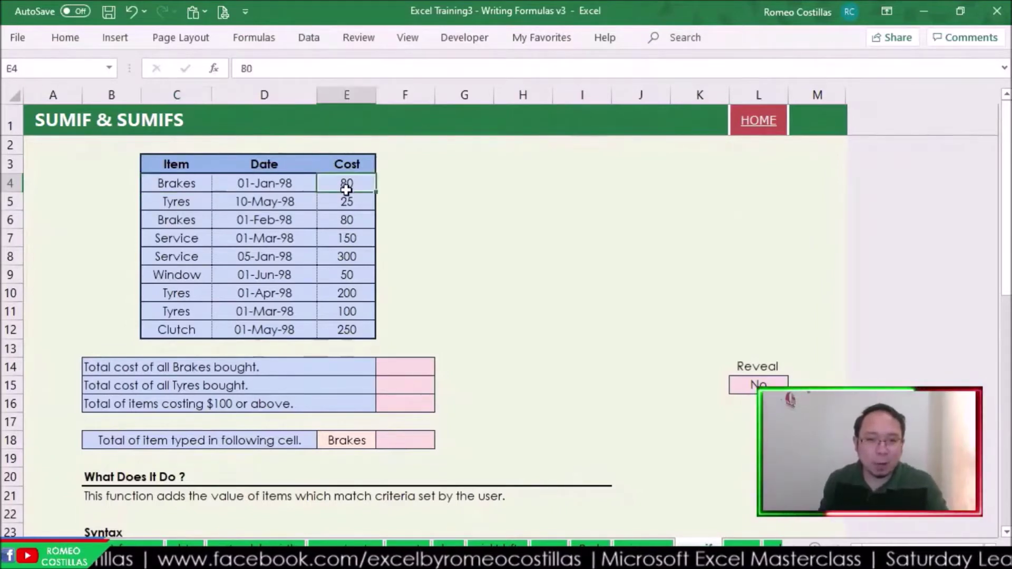
ctrl+click(346, 222)
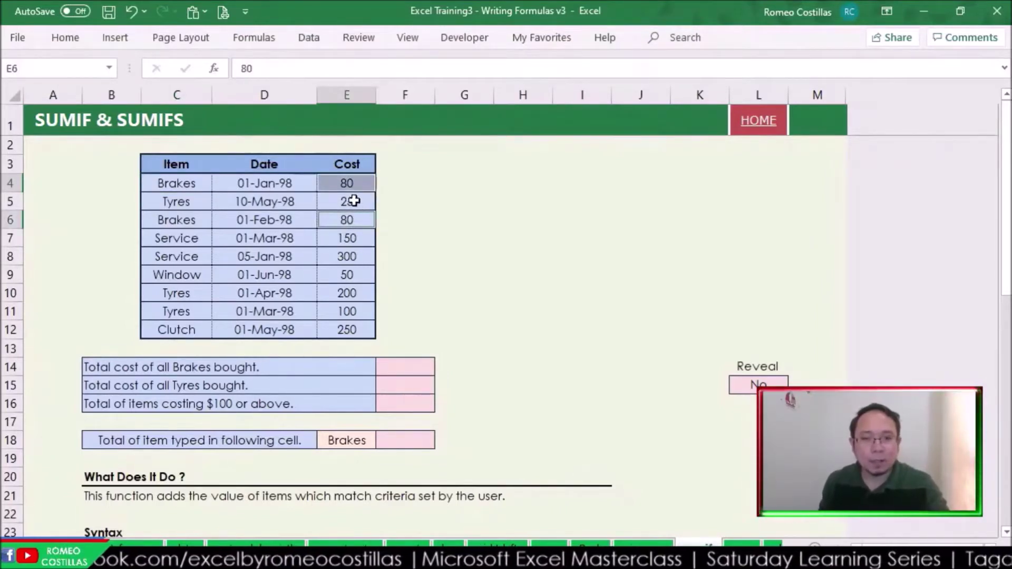
Enter =SUMIF(C4:C12,"Brakes",E4:E12) in F14, returning 160
click(420, 374)
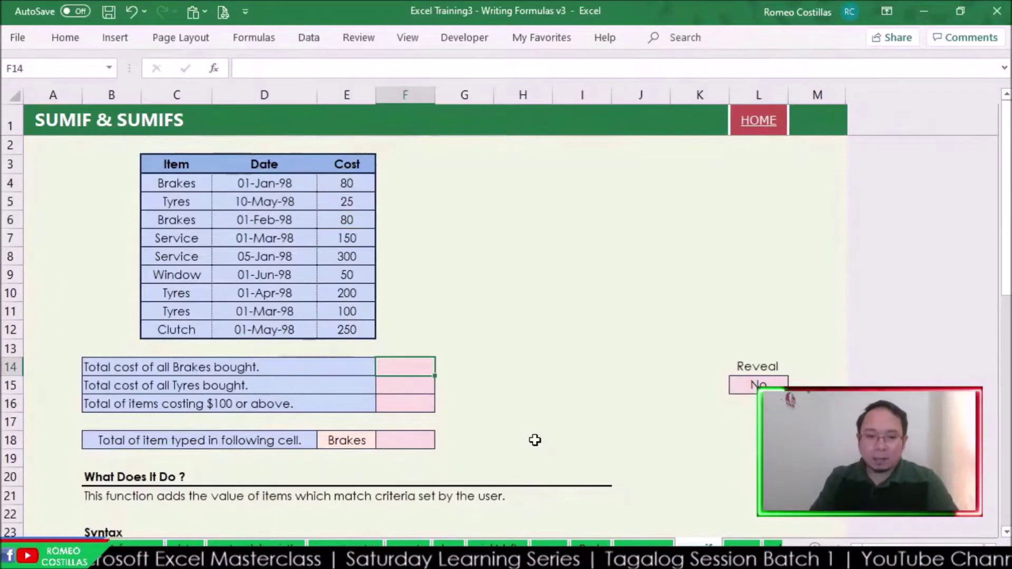
text(=)
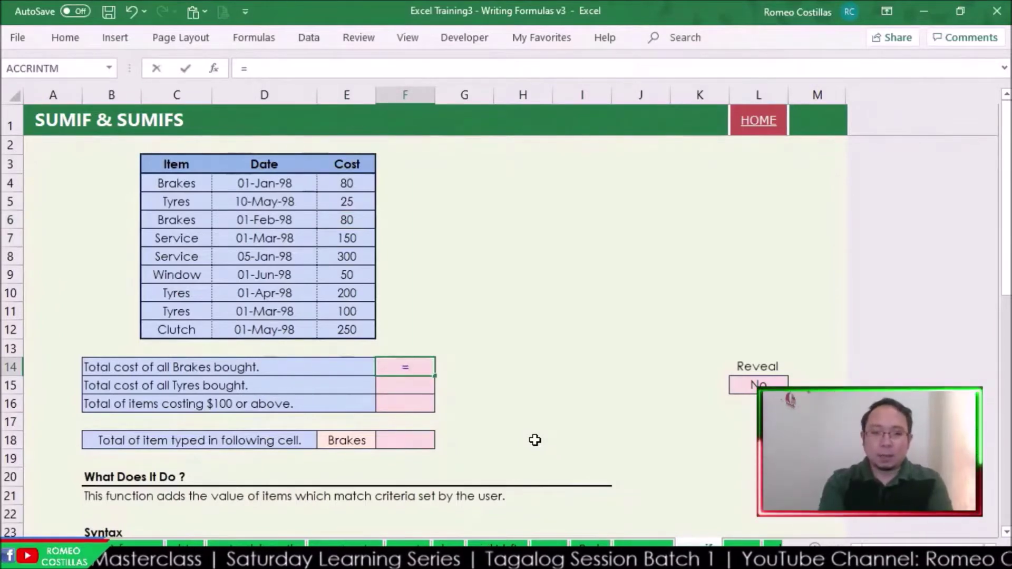
text(sumif)
key(Tab)
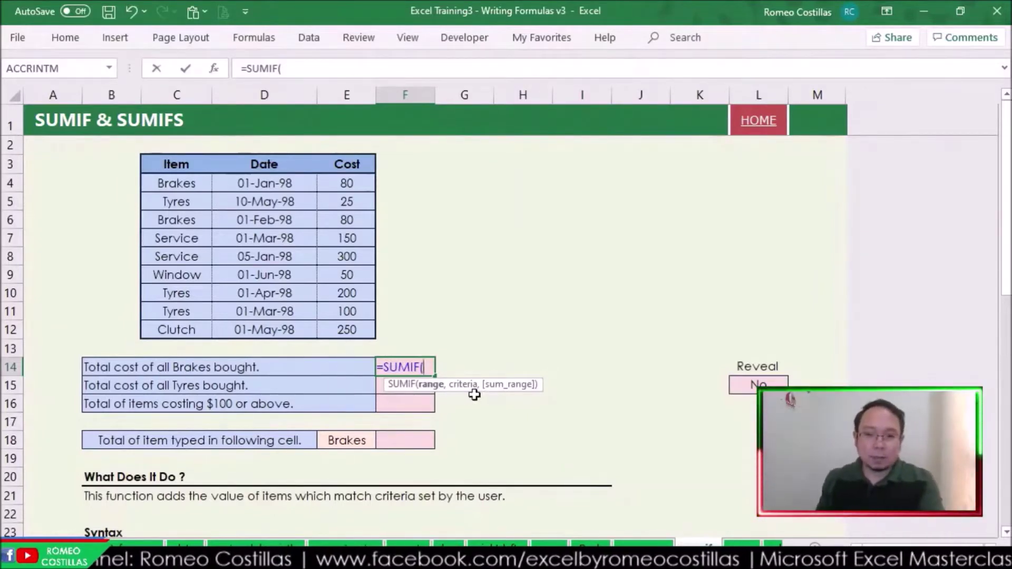
drag(190, 180, 175, 324)
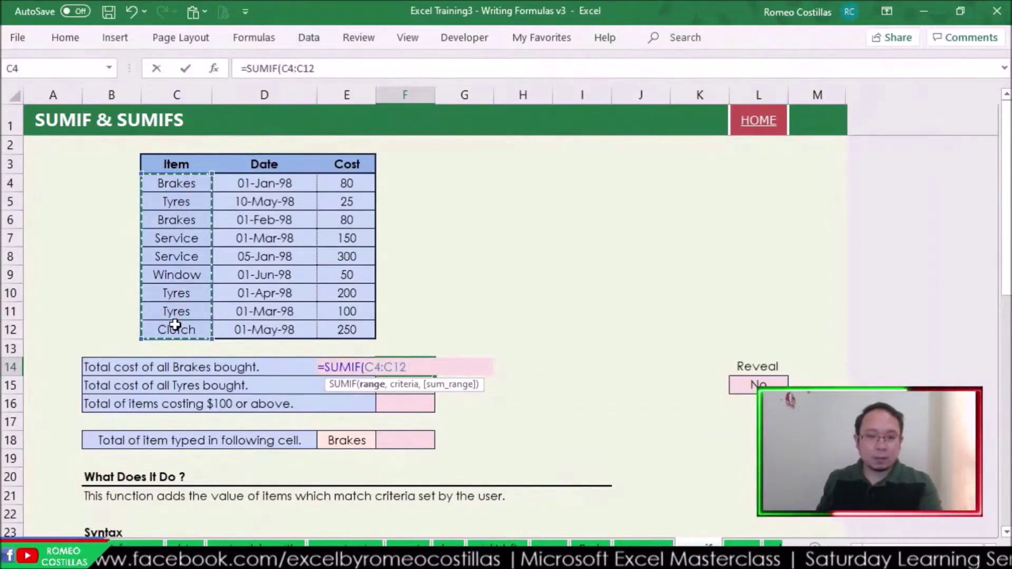
text(,)
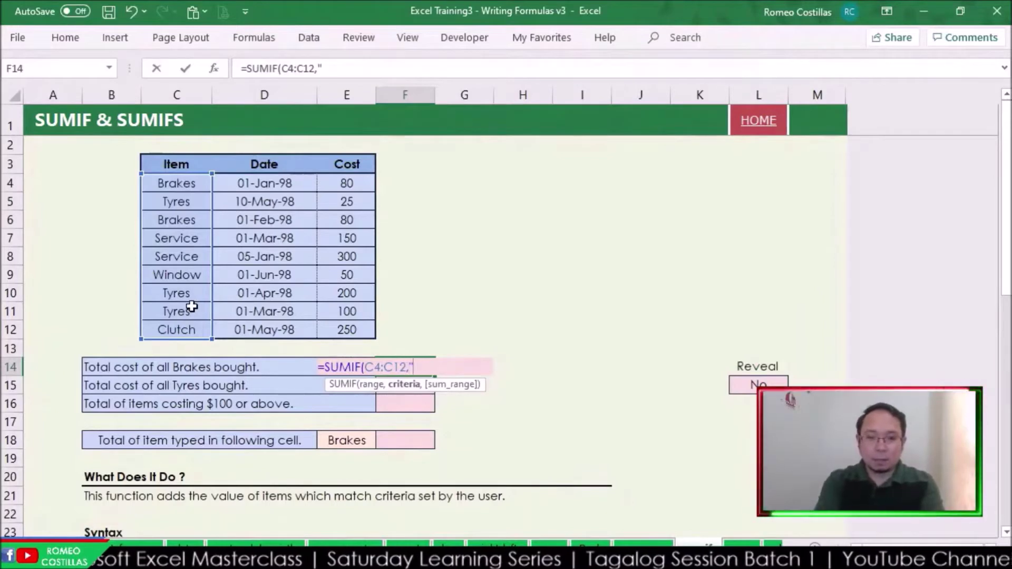
text(akes",)
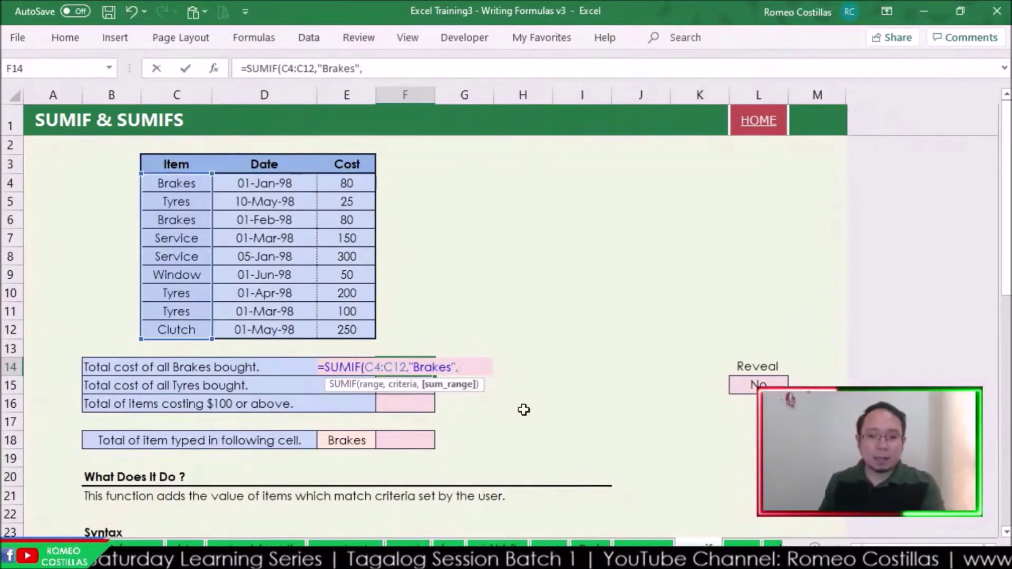
drag(346, 183, 336, 324)
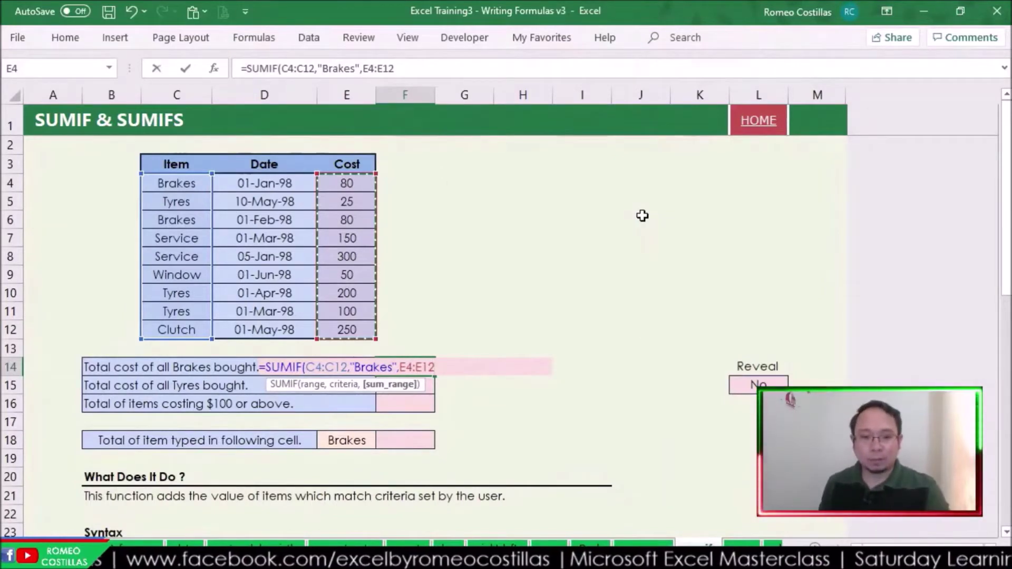
key(Return)
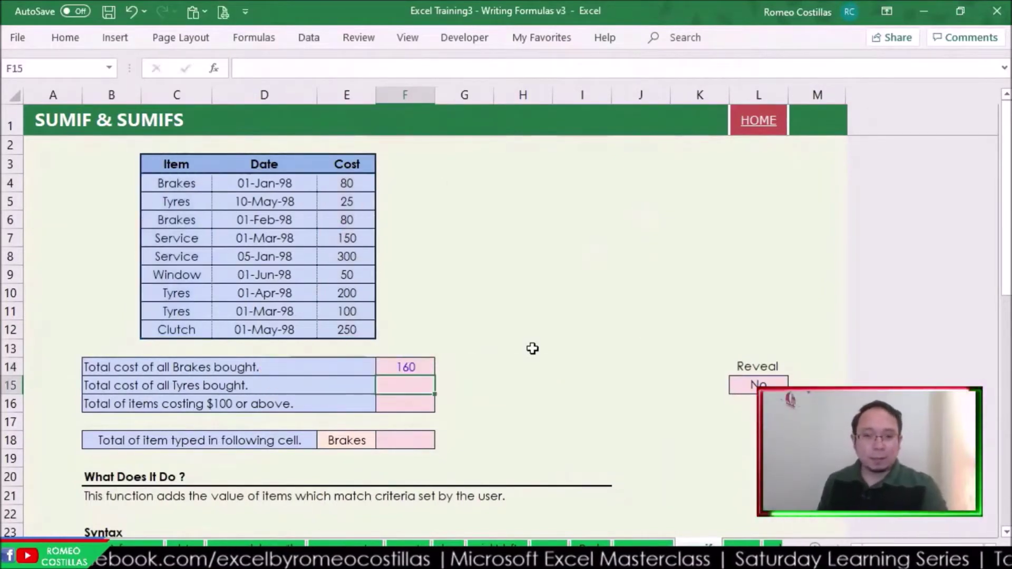
Review the Brakes formula in F14 against its matching entries and costs
click(416, 365)
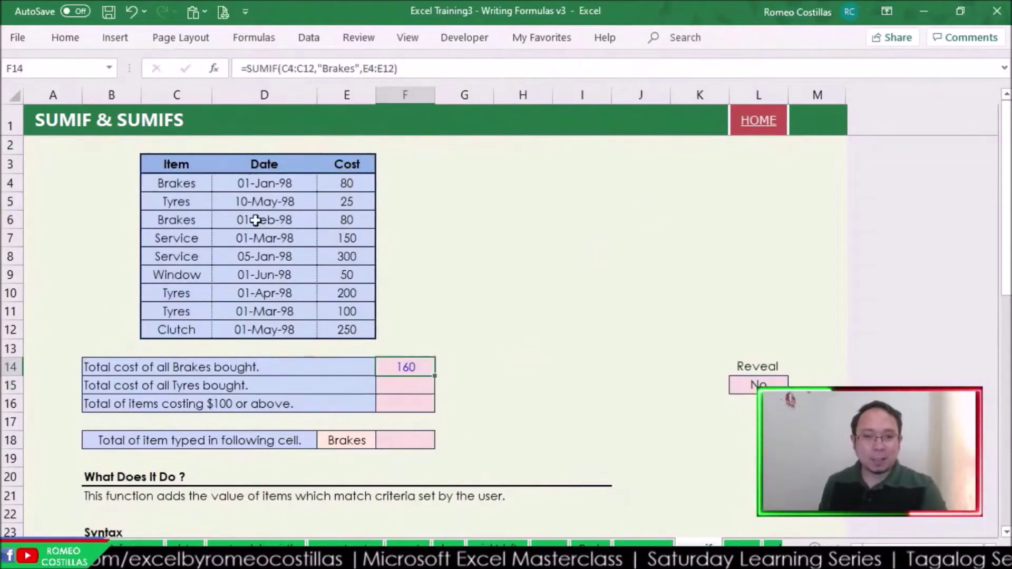
click(172, 177)
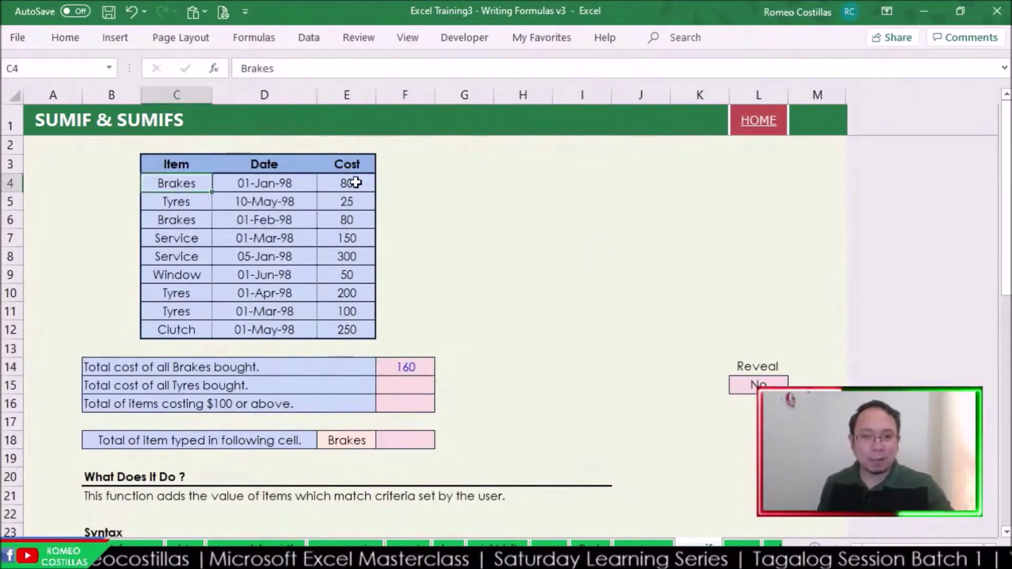
click(349, 182)
ctrl+click(347, 218)
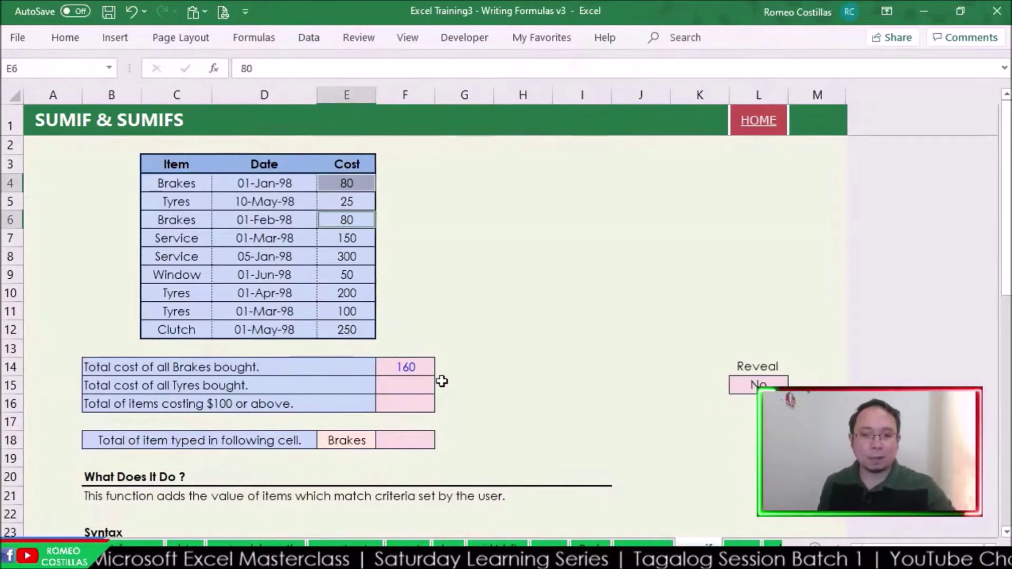
Enter =SUMIF(C4:C12,"Tyres",E4:E12) in F15 to total the Tyres costs, 325
click(408, 380)
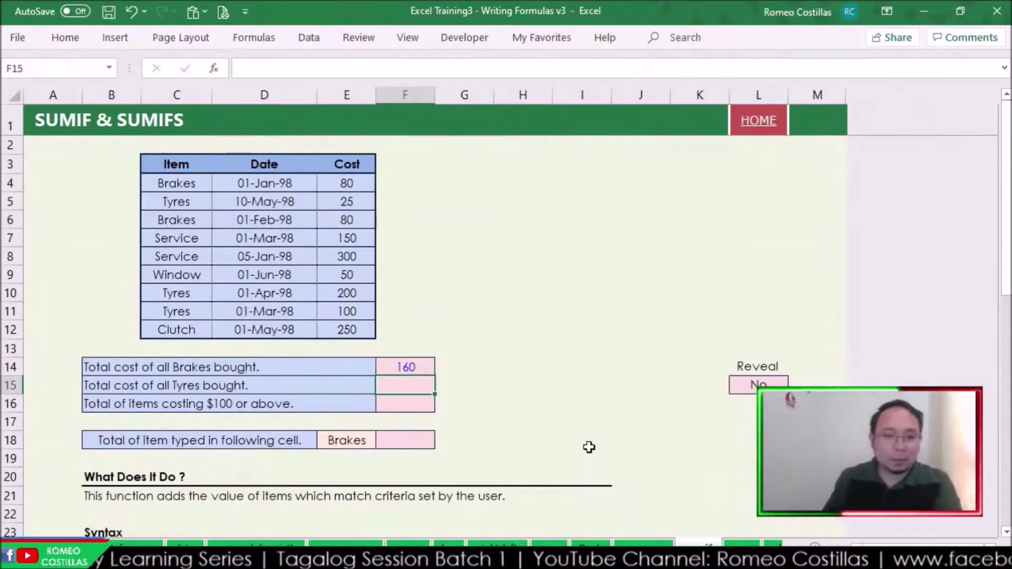
text(=sumif)
key(Tab)
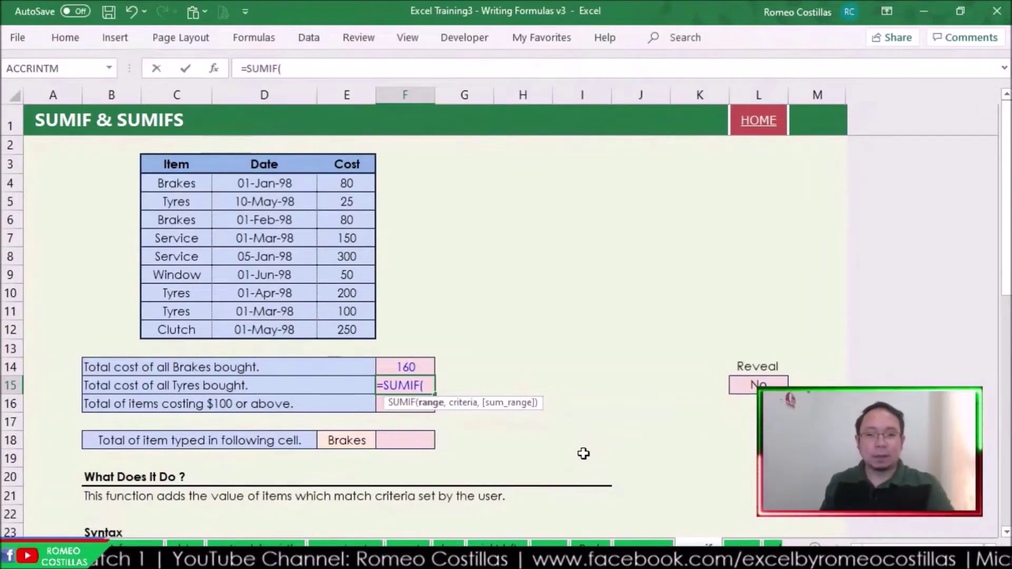
drag(190, 183, 189, 328)
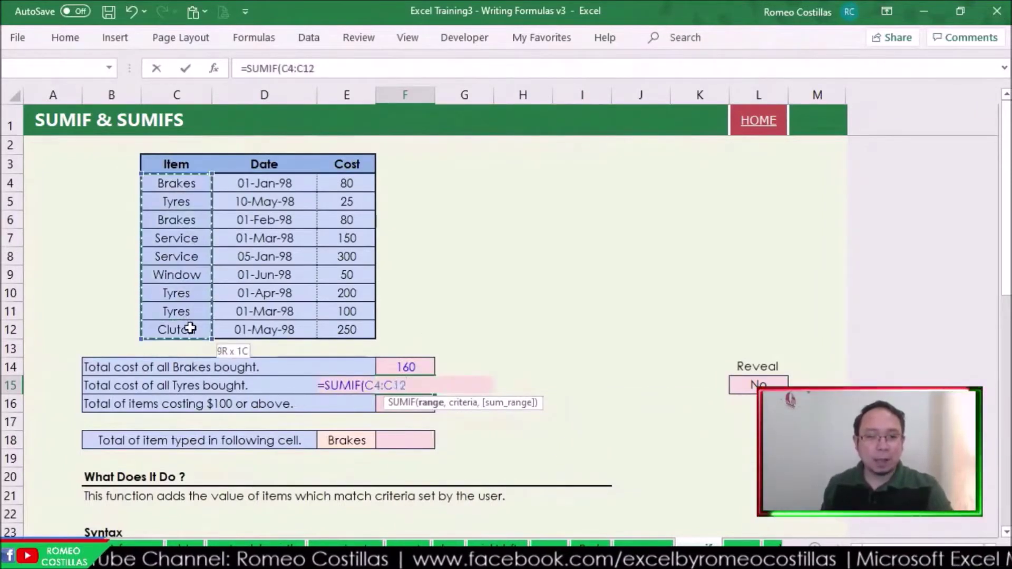
text(,"Tyres",)
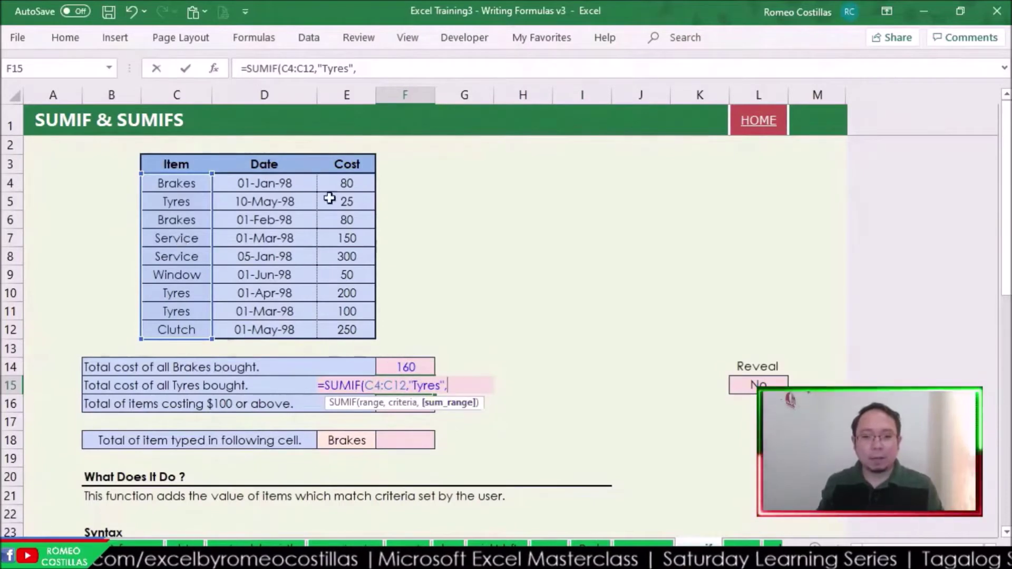
click(343, 185)
drag(344, 204, 338, 328)
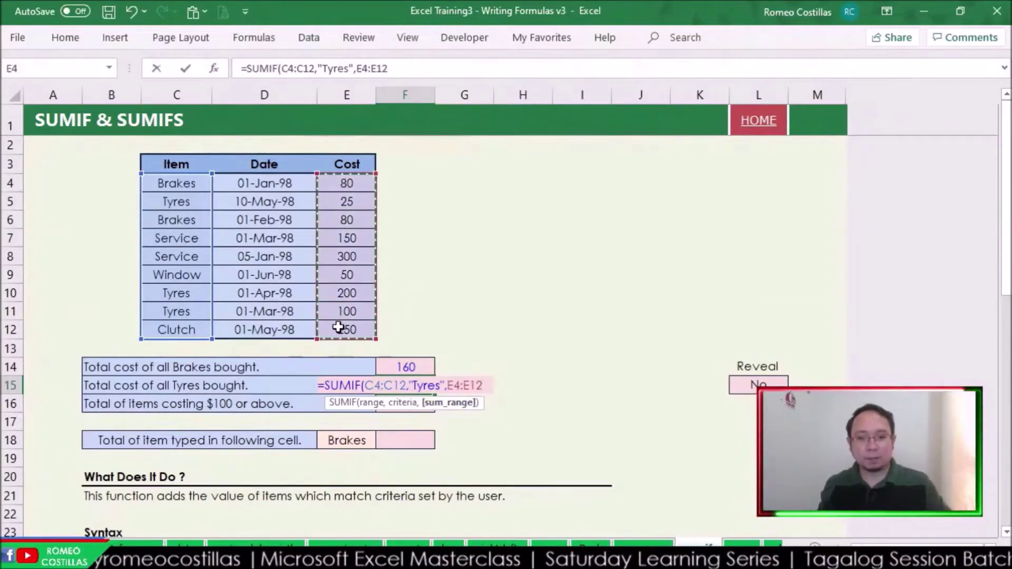
key(Return)
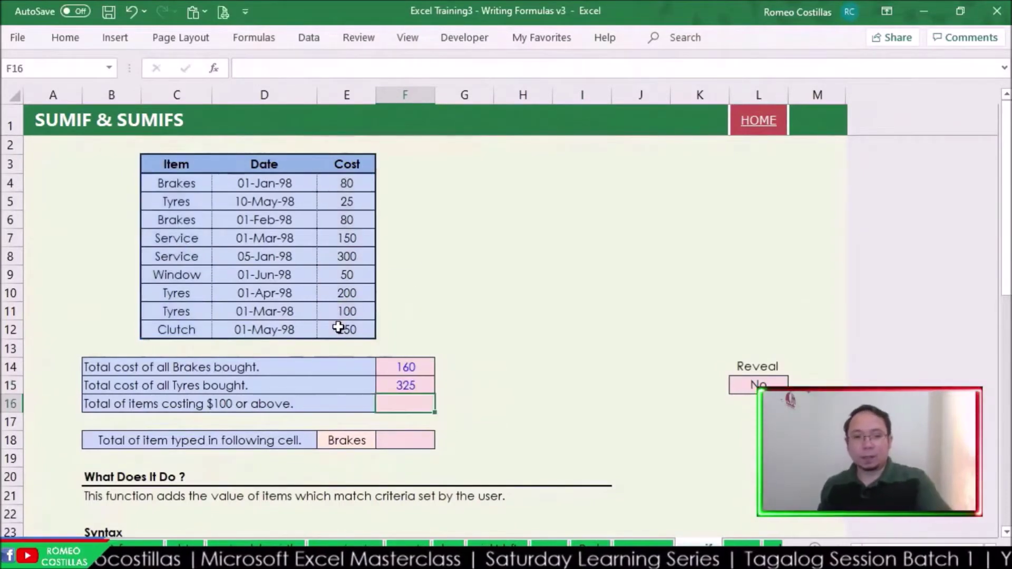
click(414, 388)
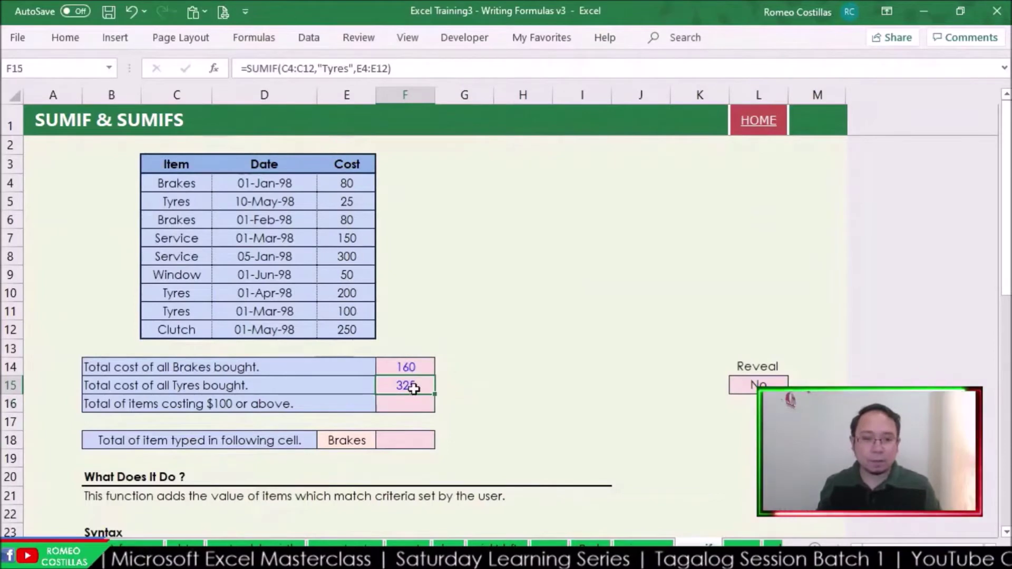
click(352, 202)
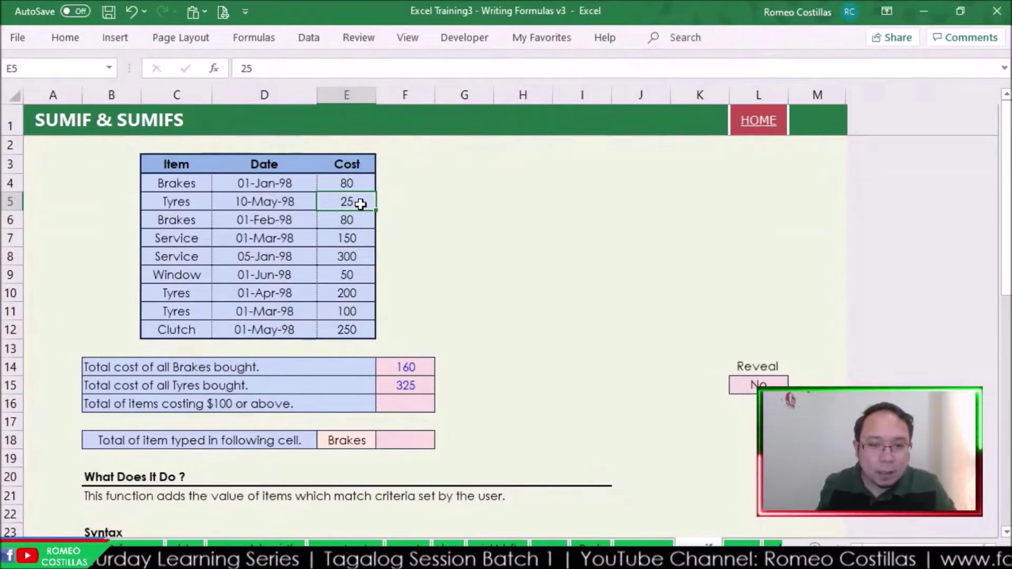
ctrl+click(352, 293)
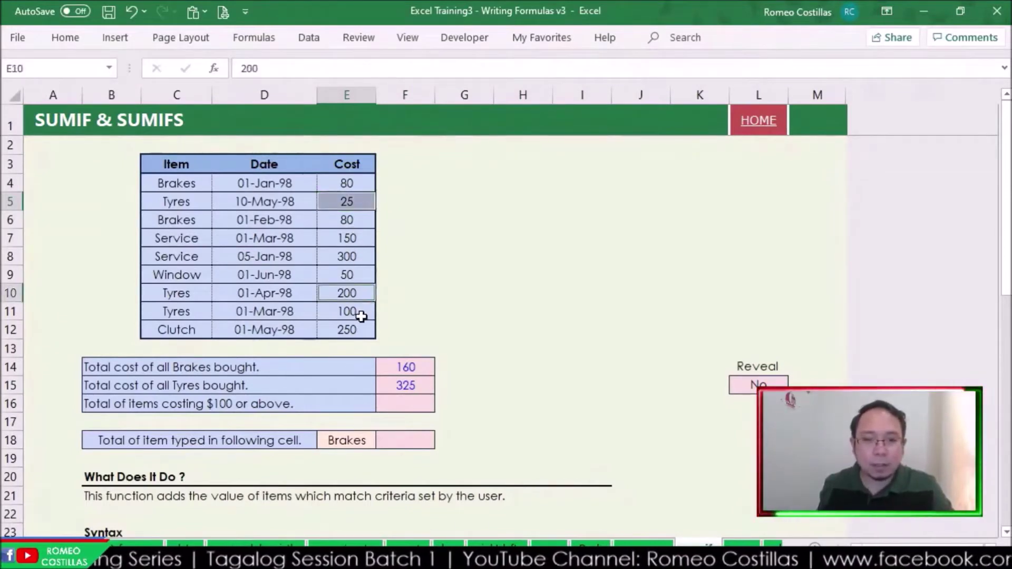
ctrl+click(360, 316)
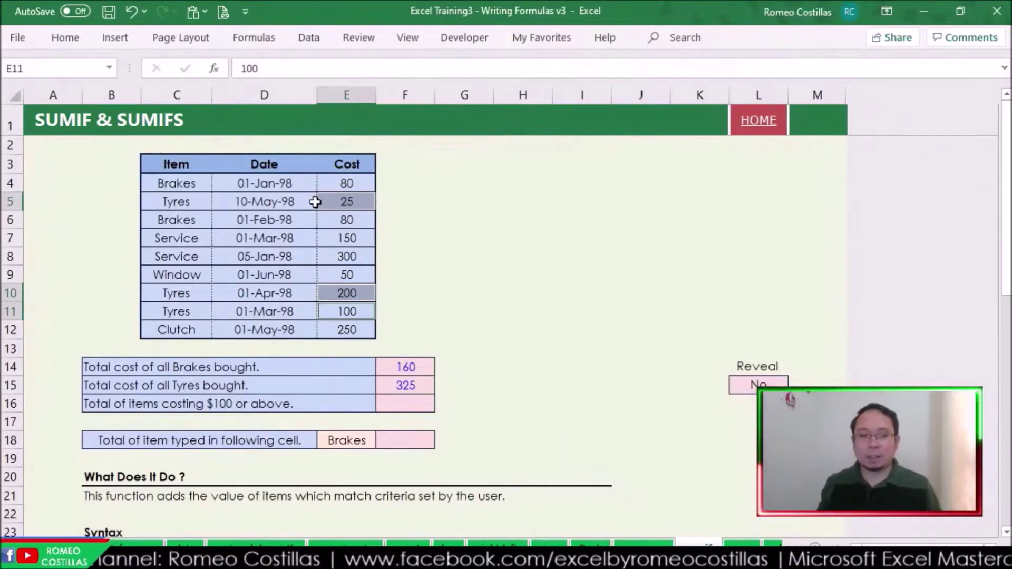
click(411, 385)
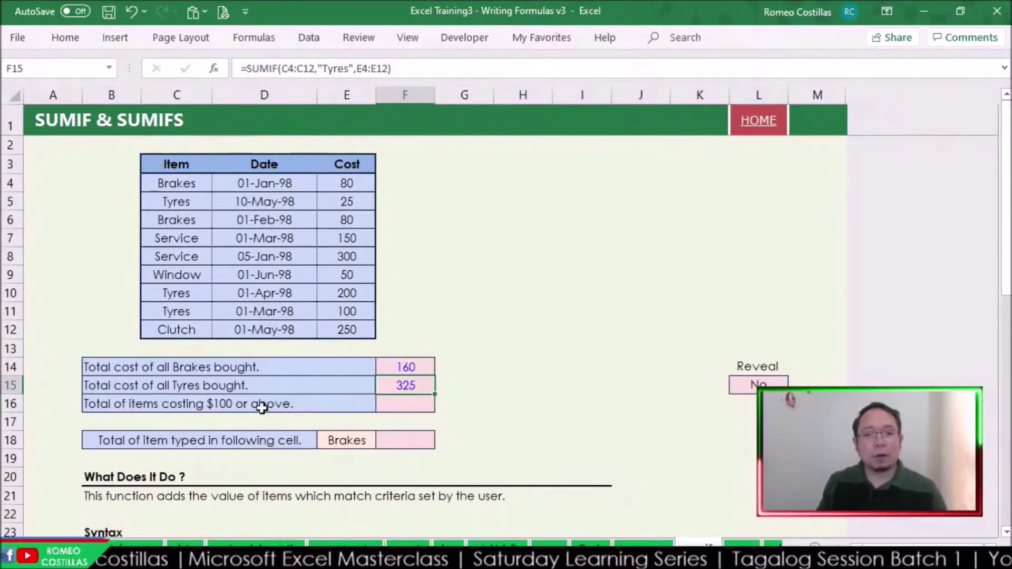
click(422, 401)
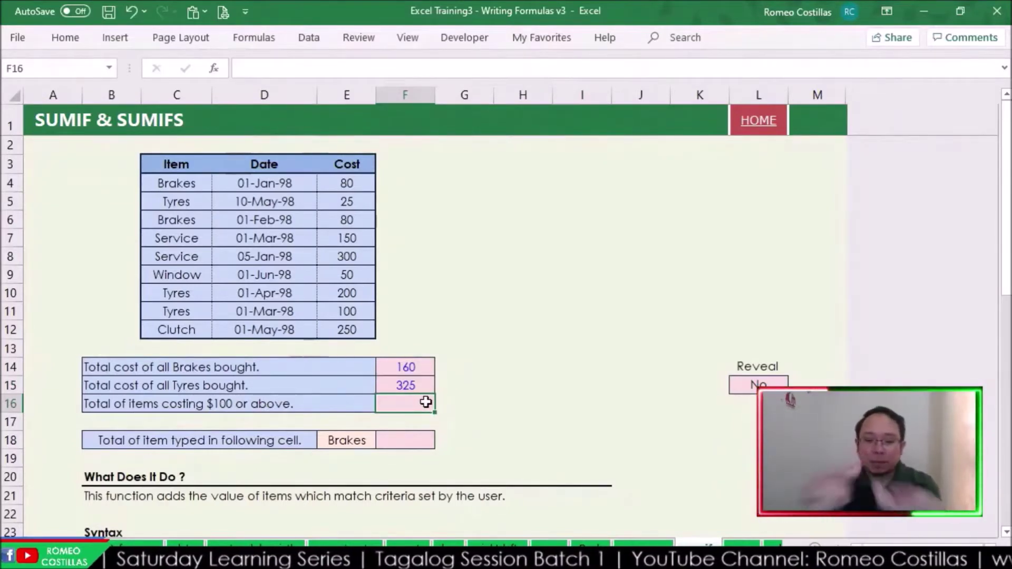
Enter =SUMIF(E4:E12,">=100") in F16, totalling 1000 for items costing $100 or more
text(=sumif)
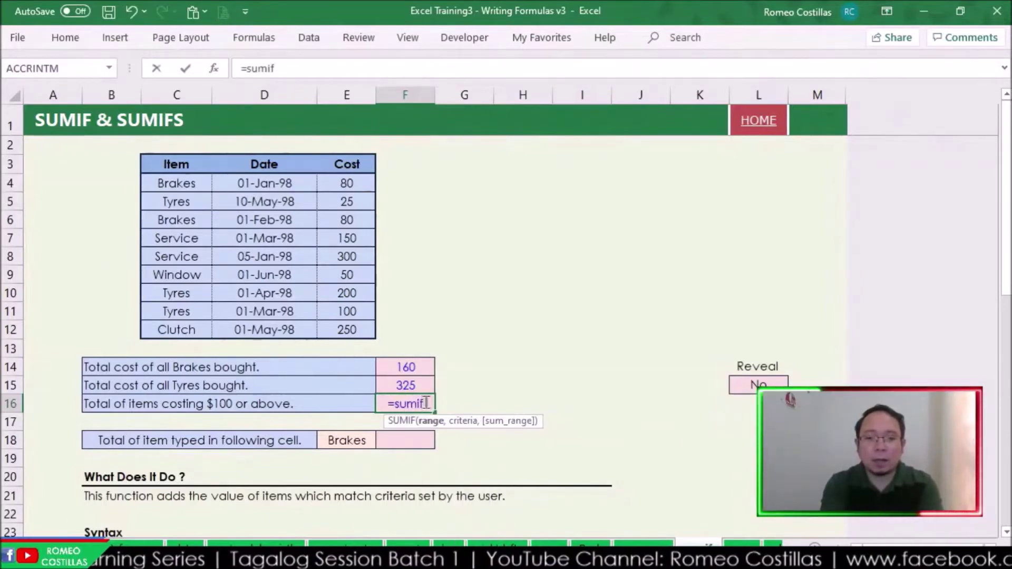
key(Tab)
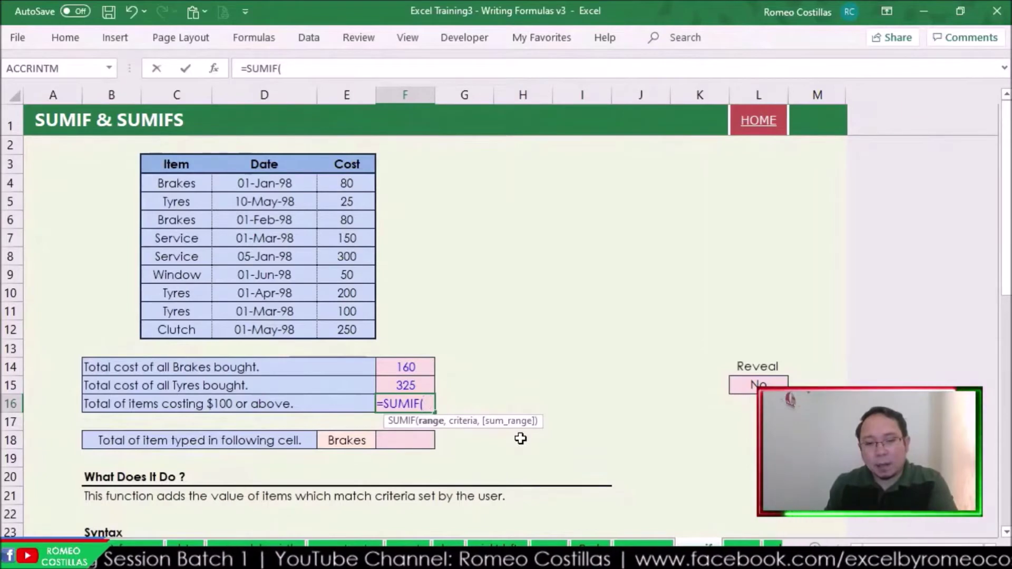
drag(362, 181, 344, 330)
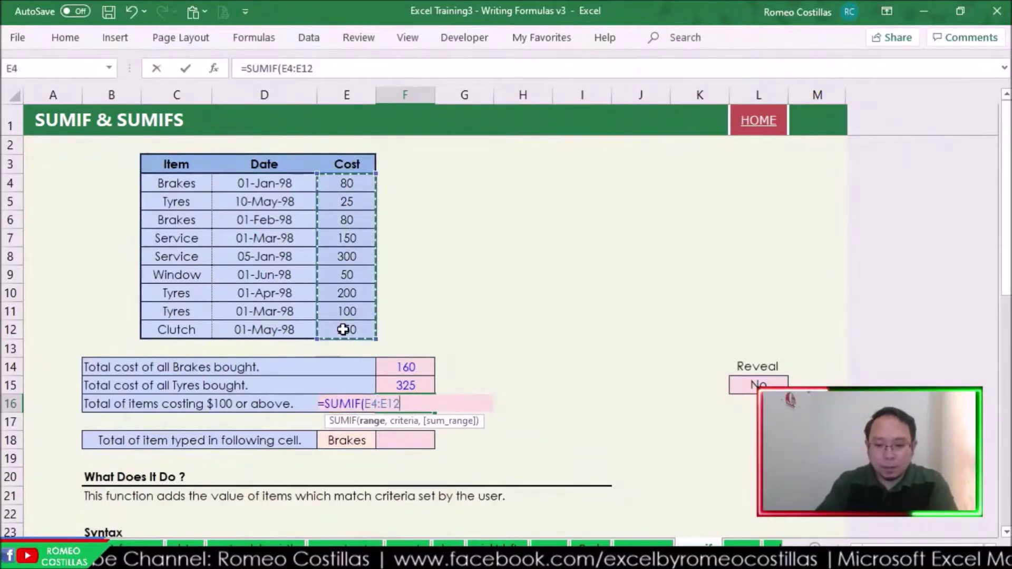
text(,">)
key(BackSpace)
text(=100)
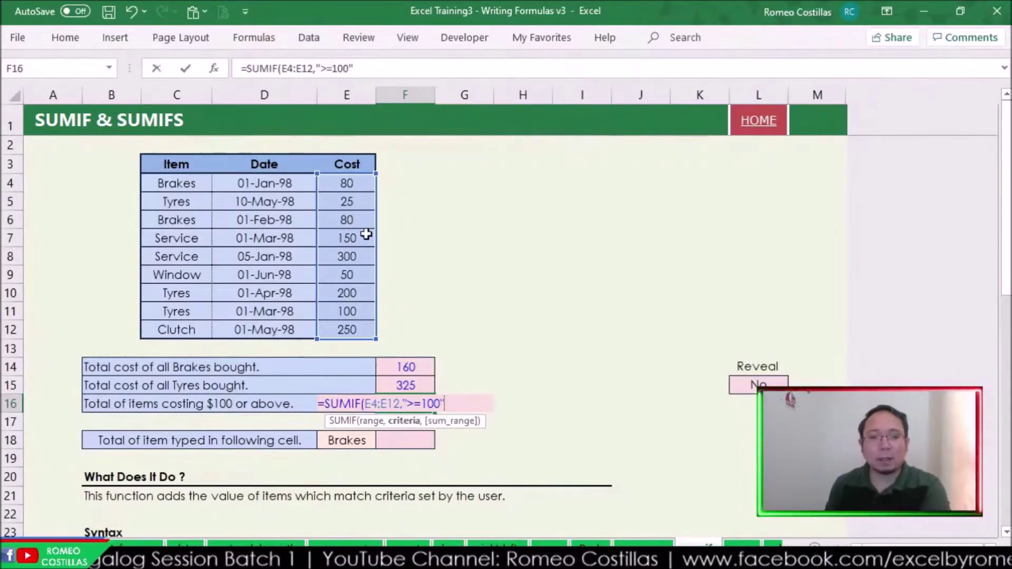
key(Return)
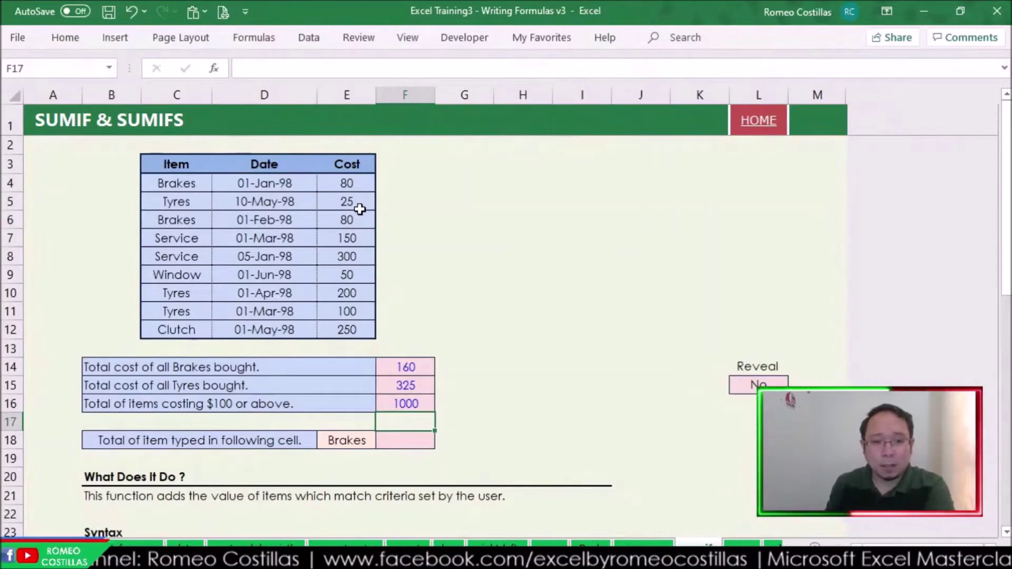
drag(353, 244, 357, 255)
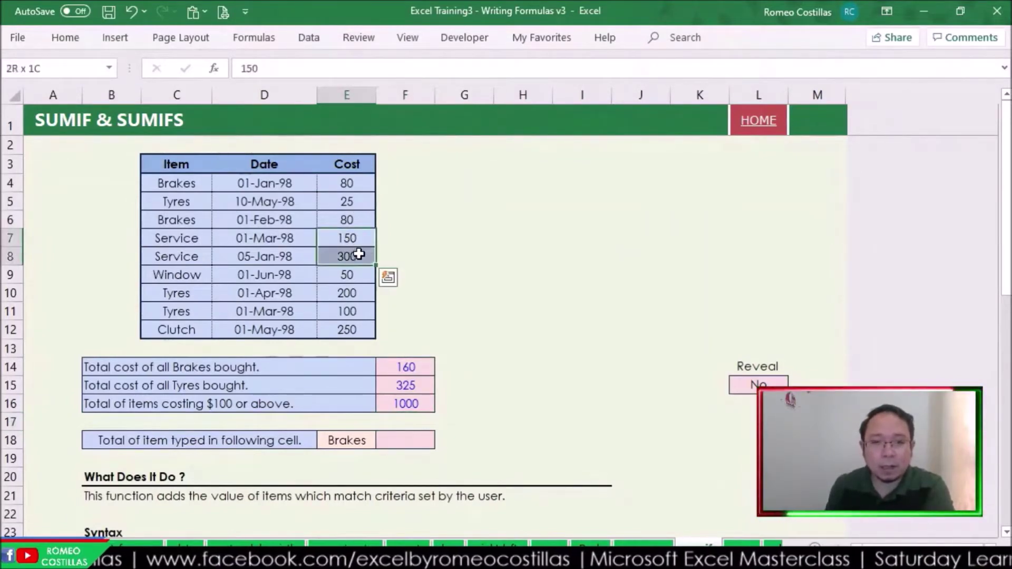
ctrl+click(349, 293)
ctrl+click(354, 311)
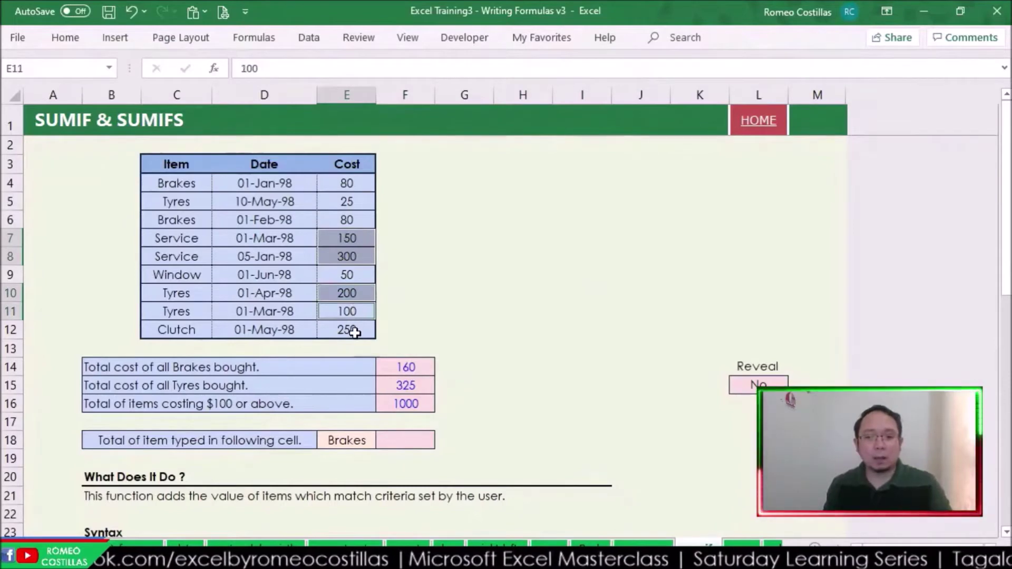
ctrl+click(354, 329)
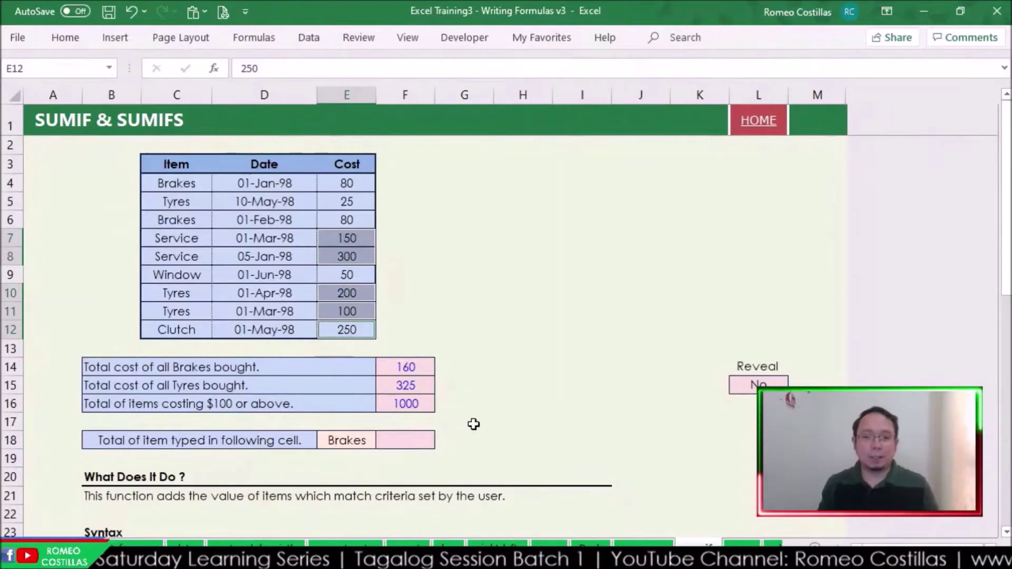
click(417, 402)
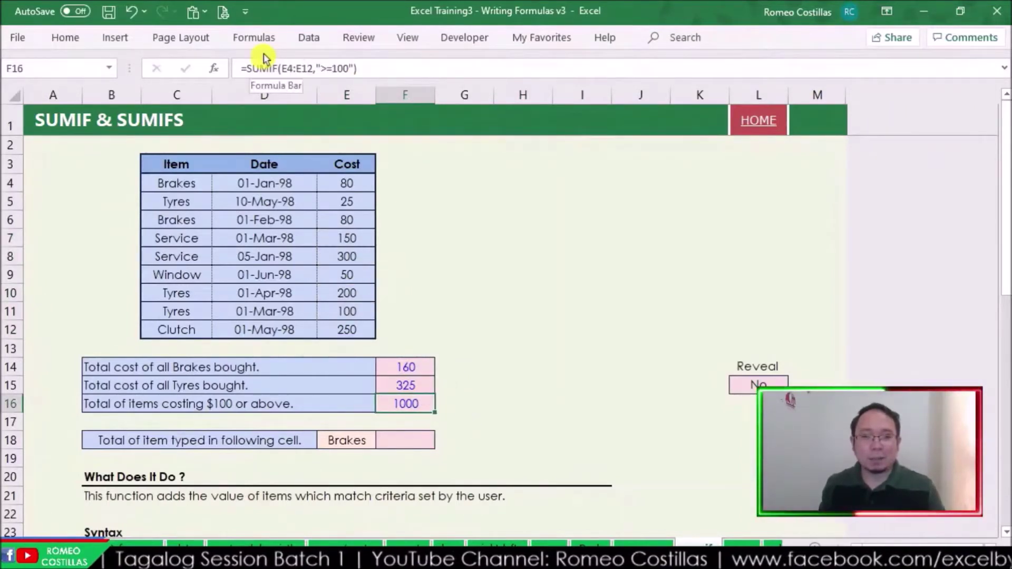
drag(339, 182, 346, 330)
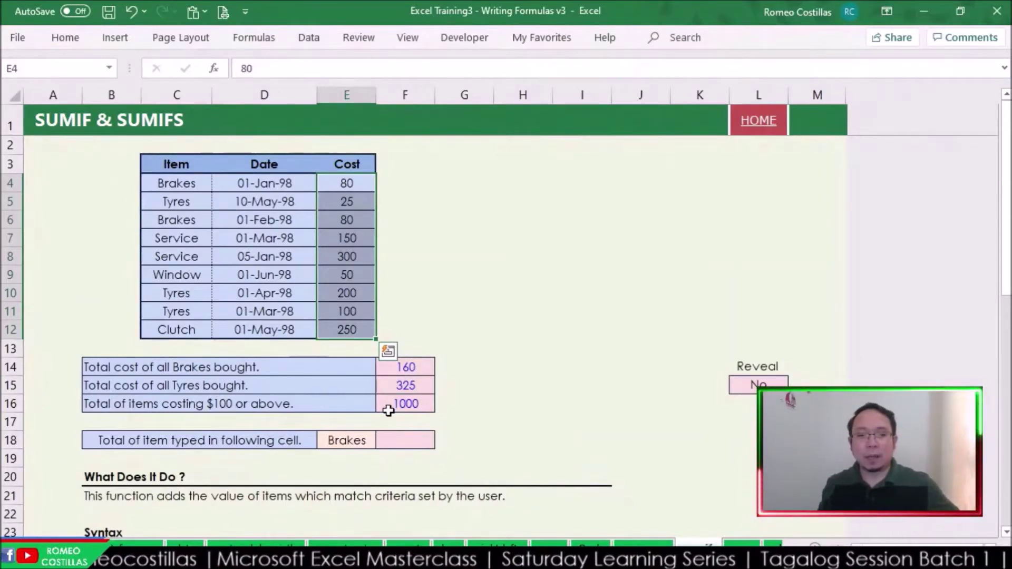
click(356, 441)
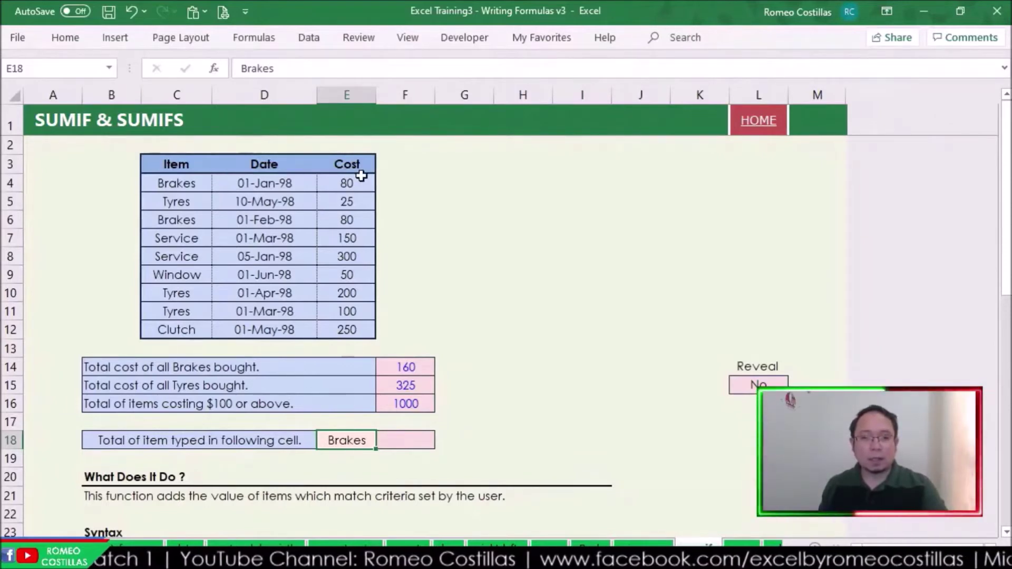
Build =SUMIF(C4:C12,E18,E4:E12) in F18 with E18 as the criterion cell
click(407, 438)
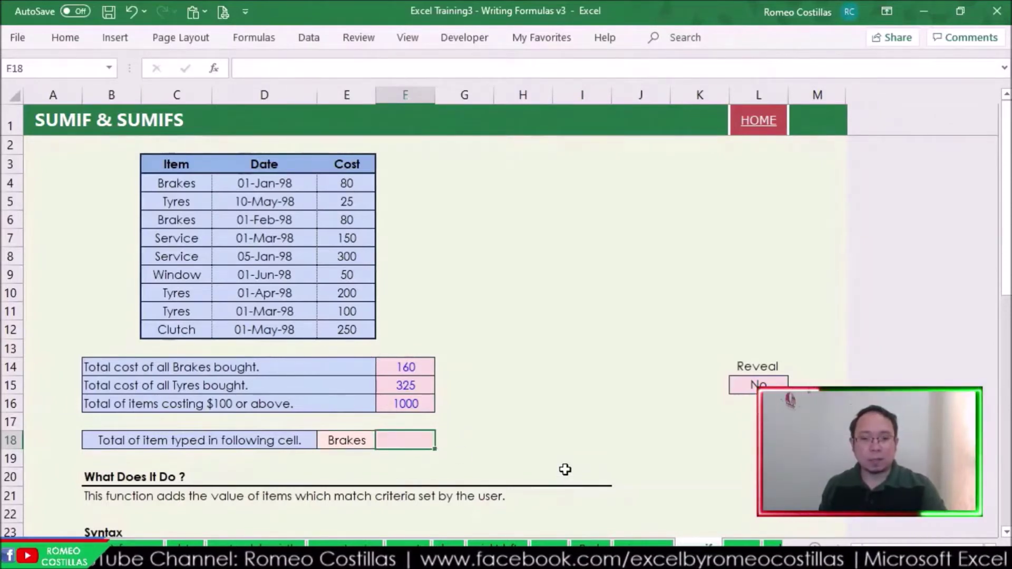
text(=sumi)
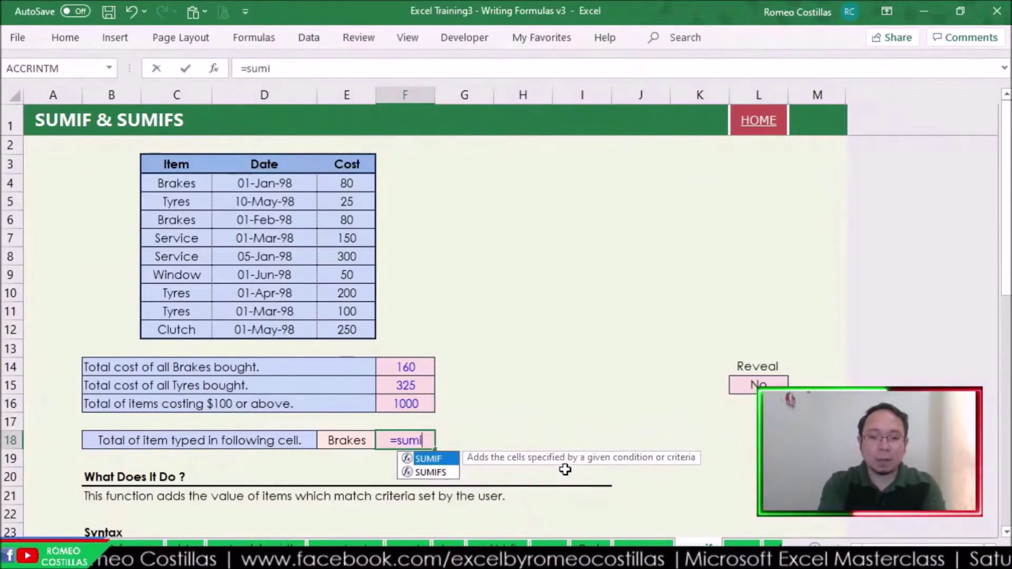
key(Tab)
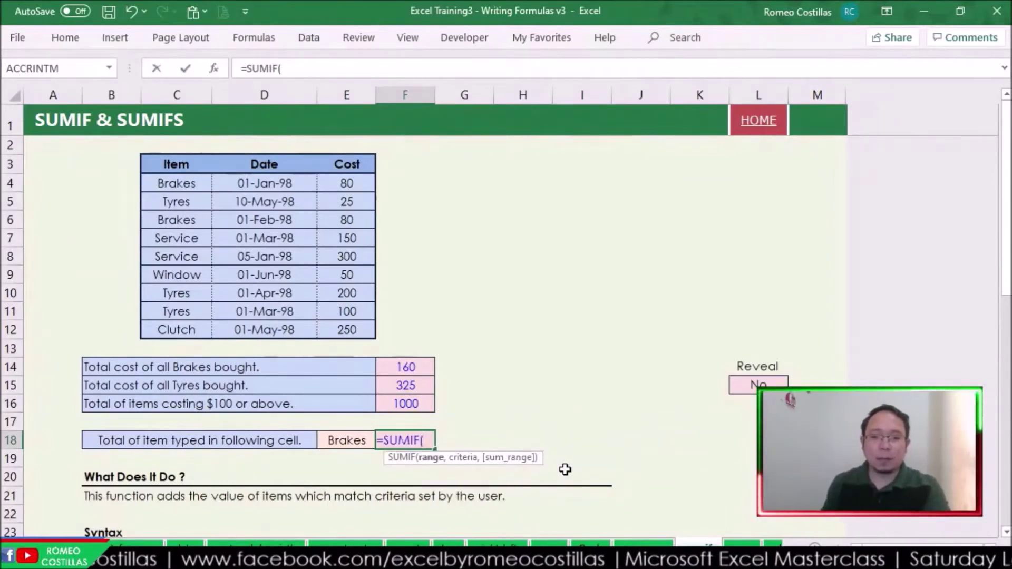
drag(157, 183, 150, 323)
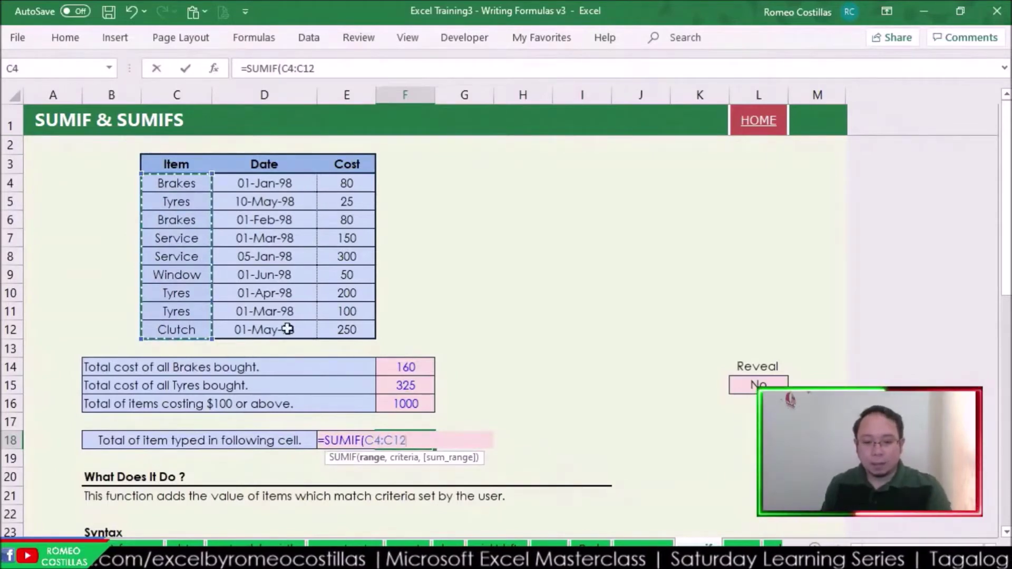
text(,)
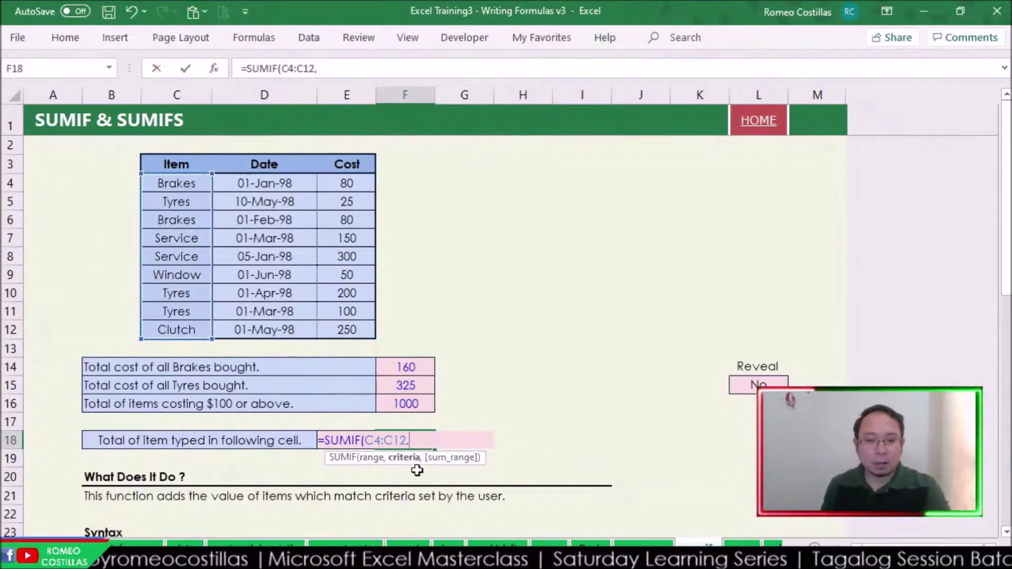
key(Left)
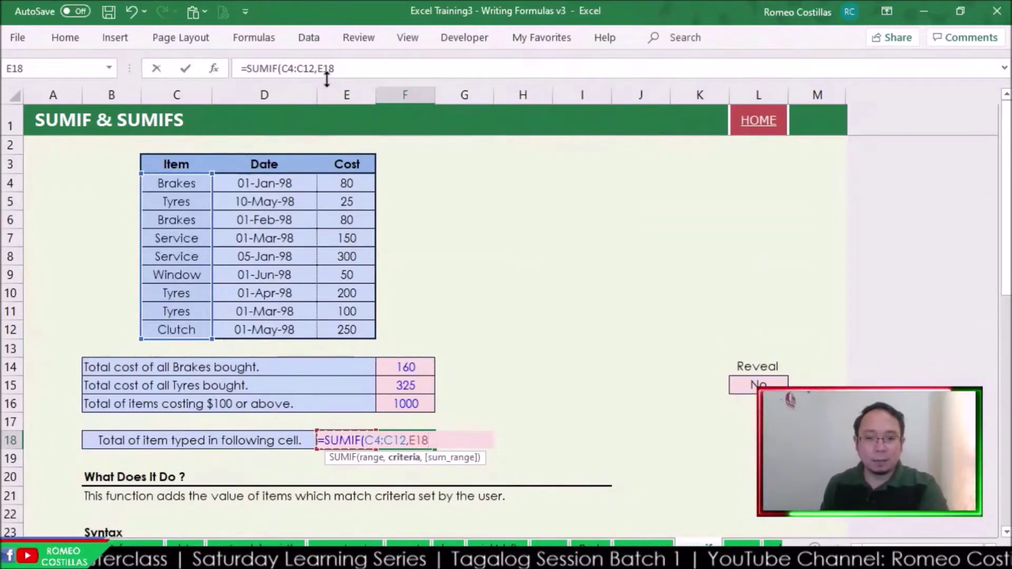
text(,)
click(360, 190)
drag(360, 193, 362, 330)
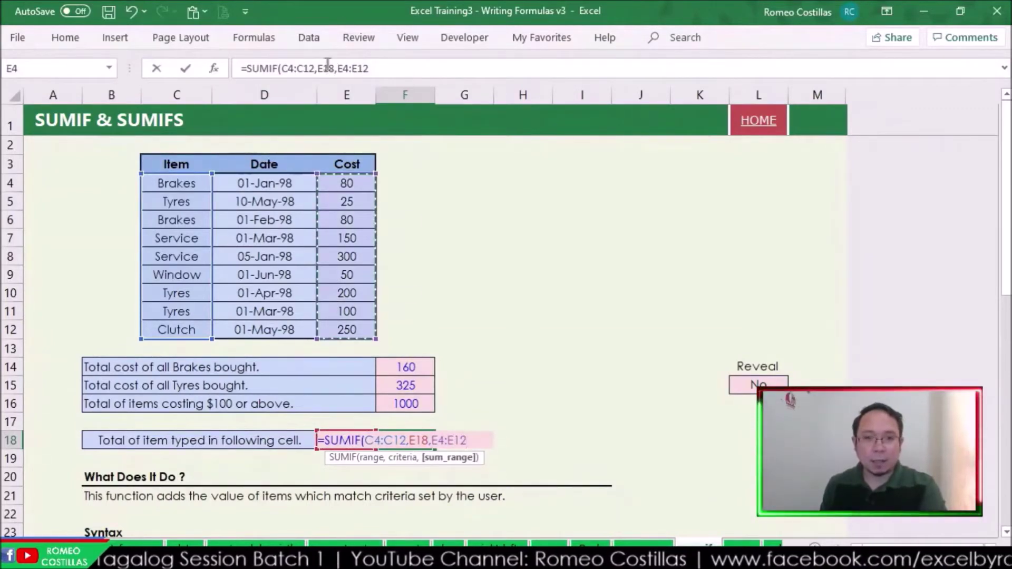
Make the C4:C12 and E4:E12 ranges absolute and commit the formula, showing 160
click(299, 69)
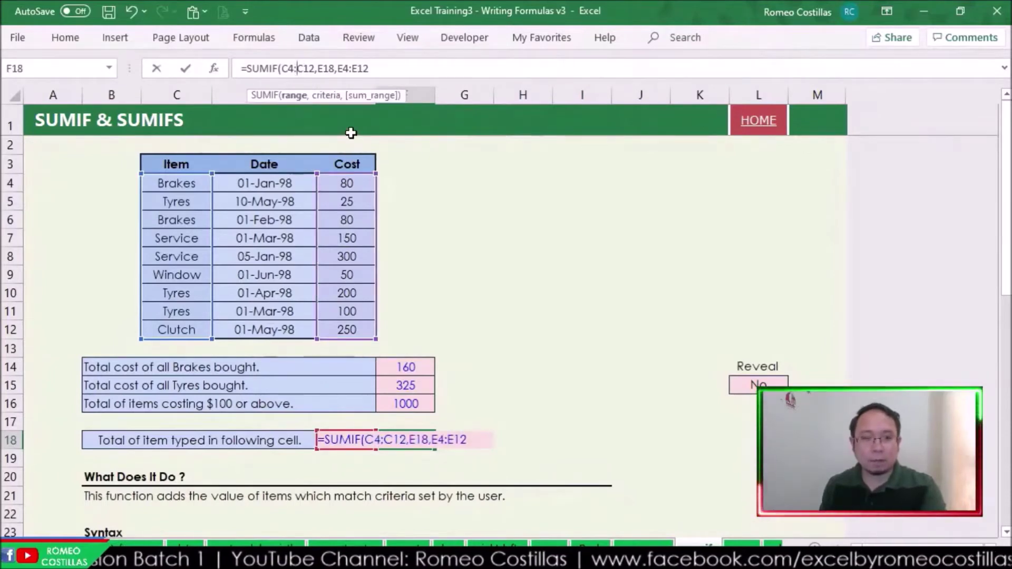
key(F4)
click(289, 69)
key(F4)
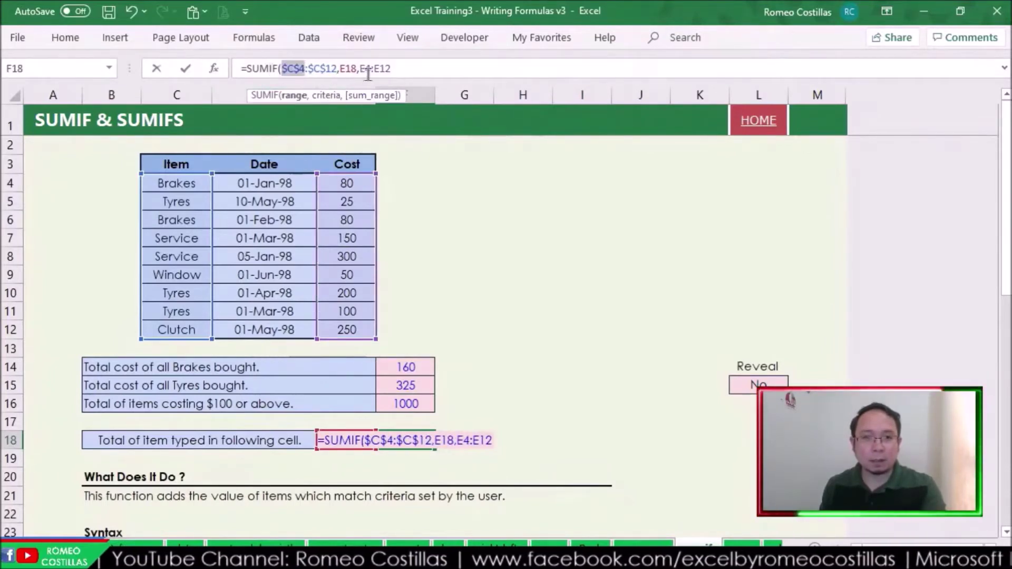
click(366, 69)
key(F4)
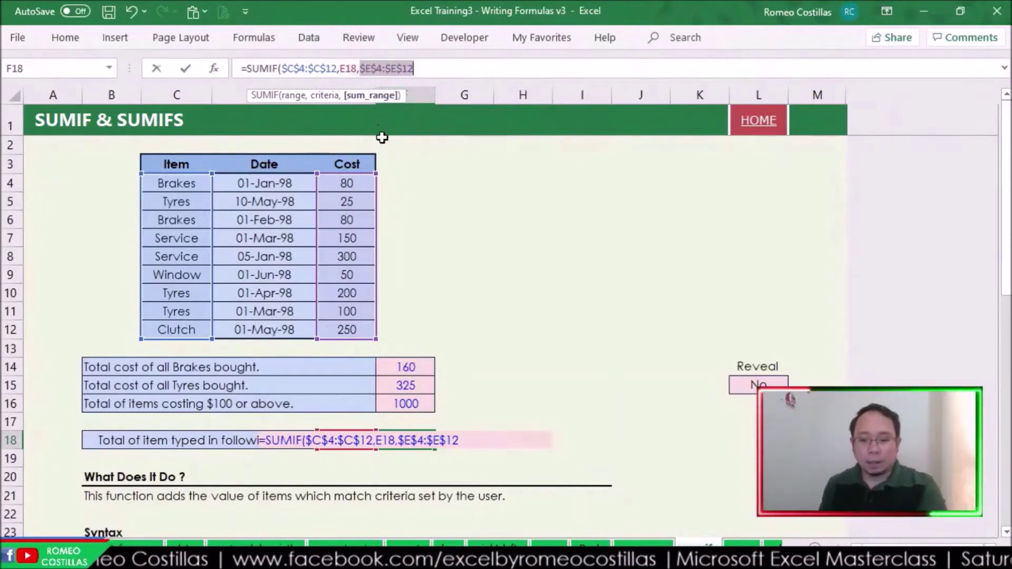
key(Return)
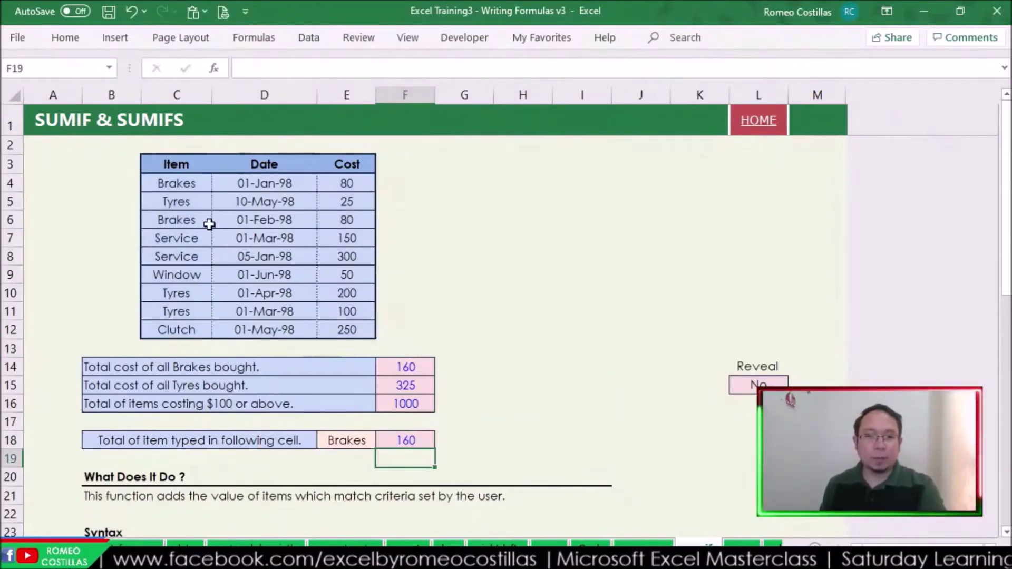
Change E18 to Service, check the 150 and 300 costs behind 450, then open the Reveal options
click(356, 439)
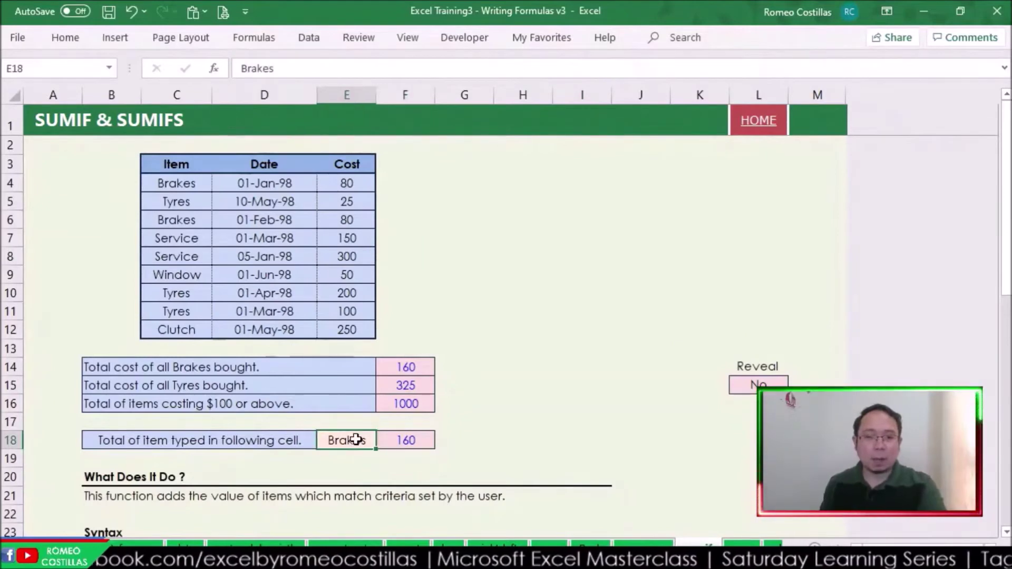
text(Service)
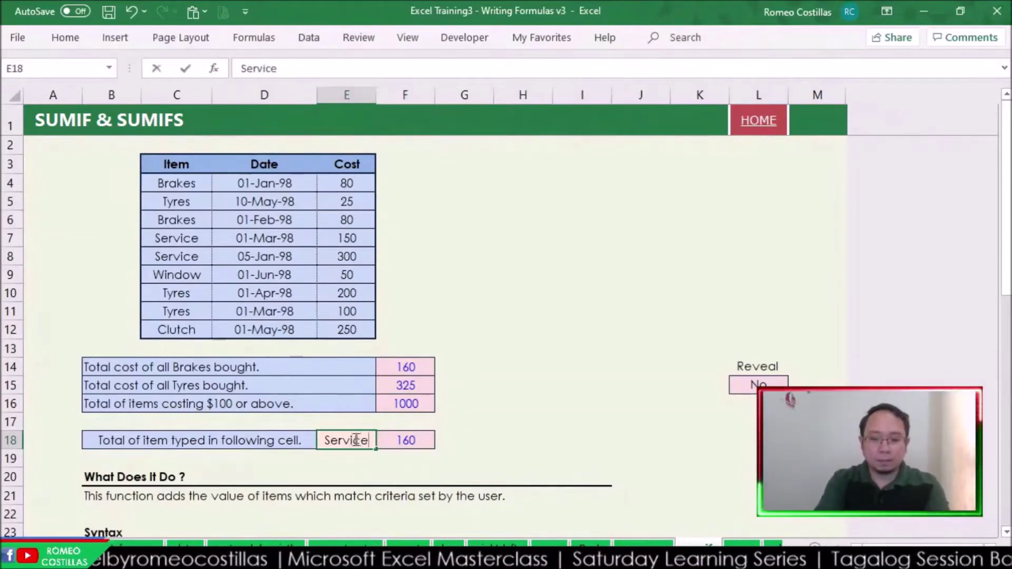
key(Return)
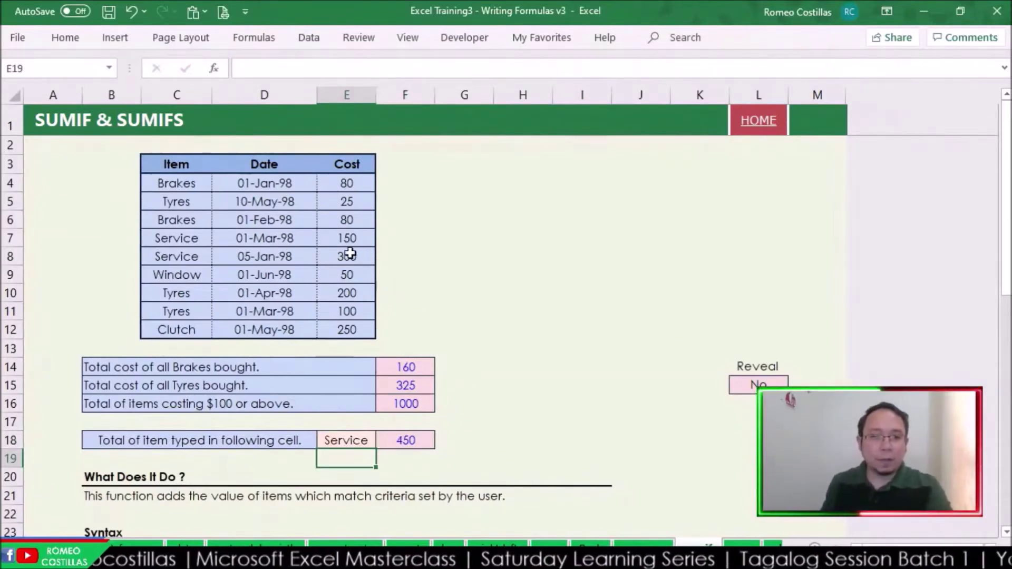
drag(345, 243, 345, 258)
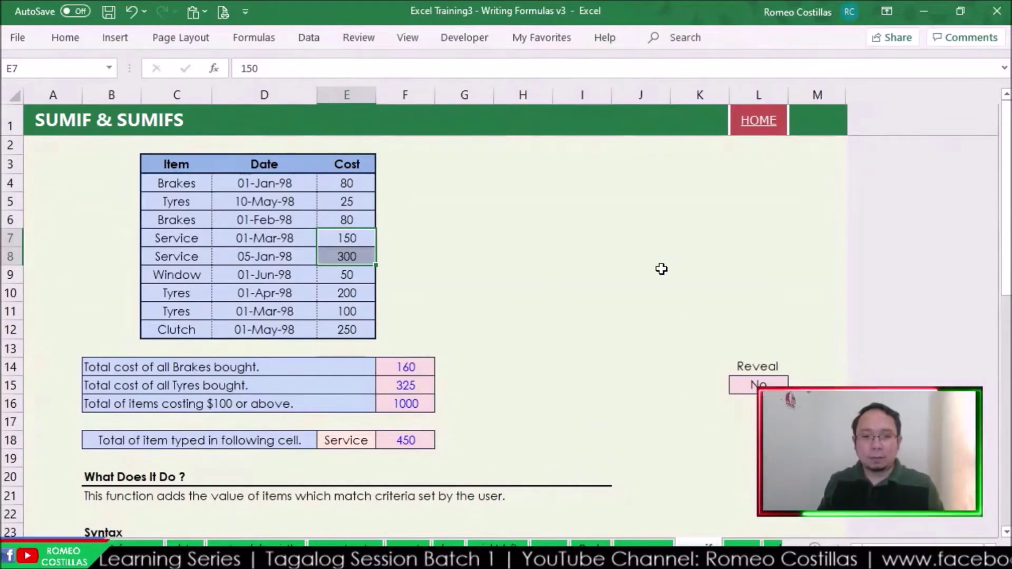
click(784, 385)
click(794, 385)
click(698, 398)
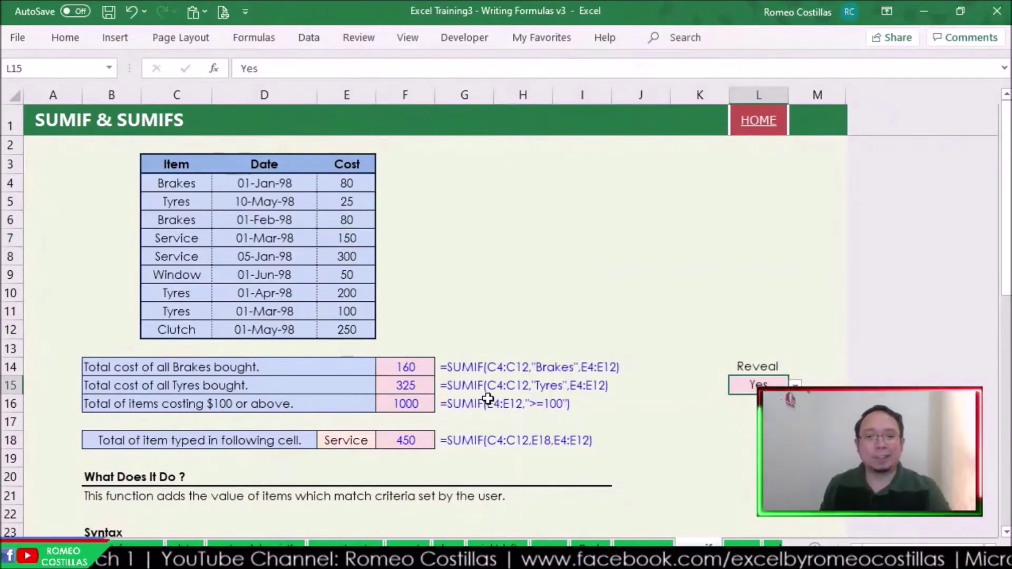
scroll(487, 385, down, 7)
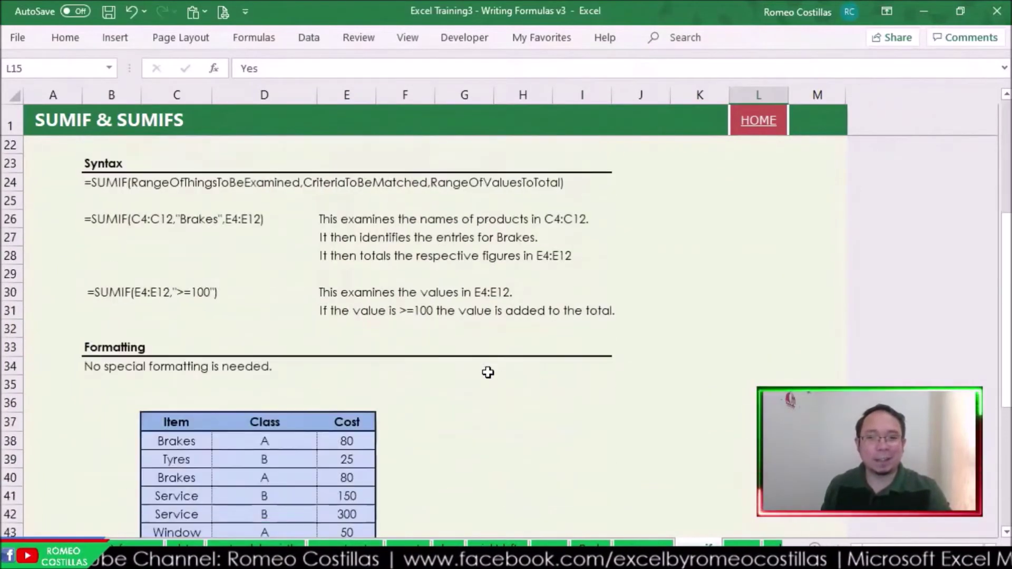
scroll(487, 372, down, 5)
scroll(487, 372, up, 5)
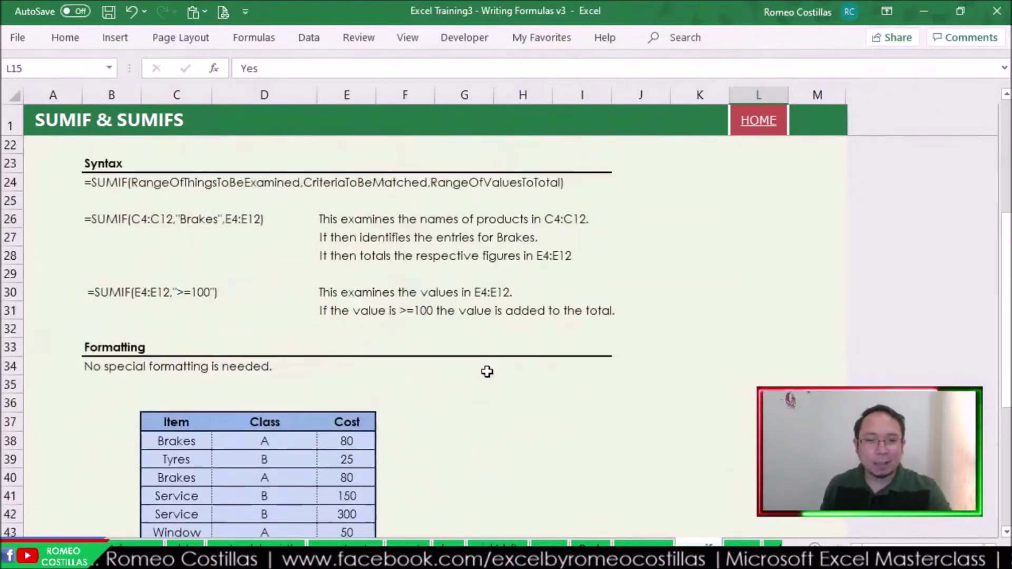
scroll(487, 372, up, 4)
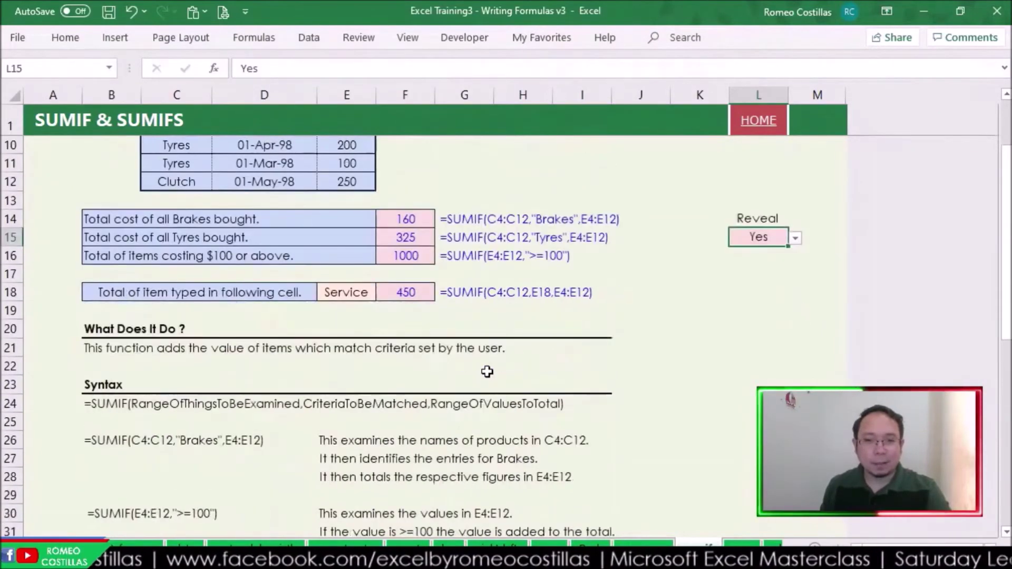
scroll(487, 372, down, 4)
scroll(487, 372, up, 7)
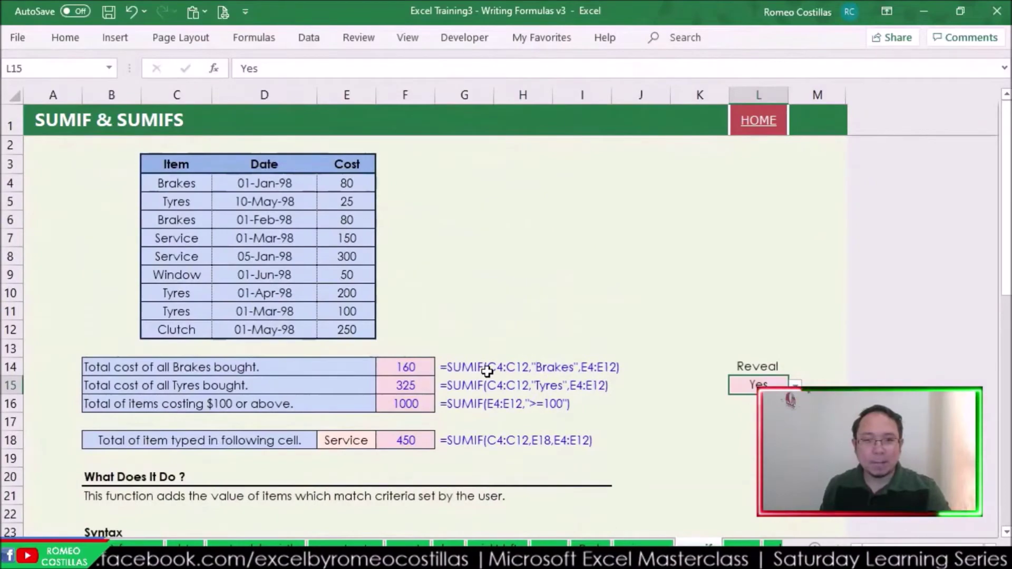
scroll(486, 371, down, 5)
scroll(486, 371, down, 7)
scroll(485, 374, up, 1)
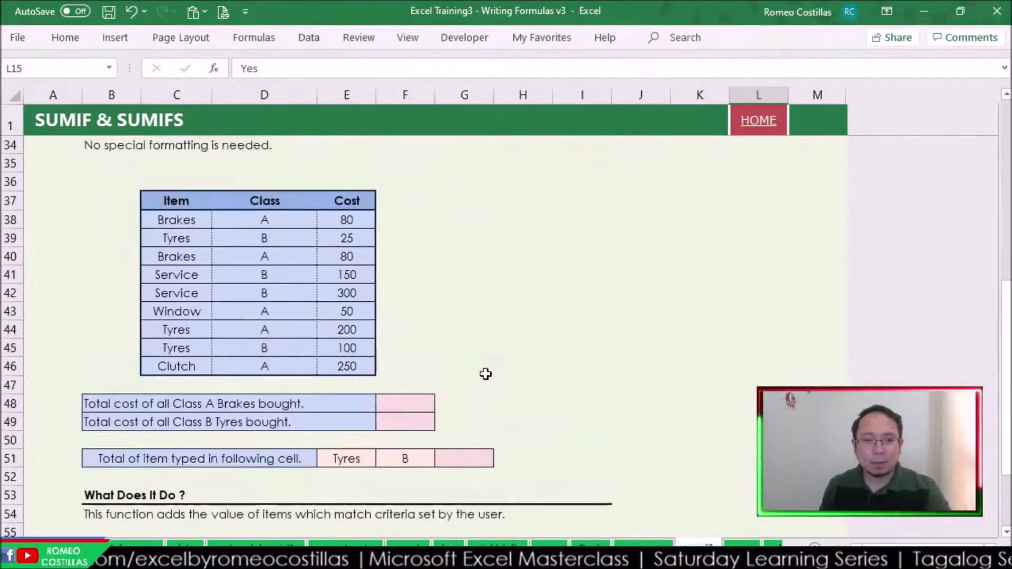
scroll(485, 374, up, 1)
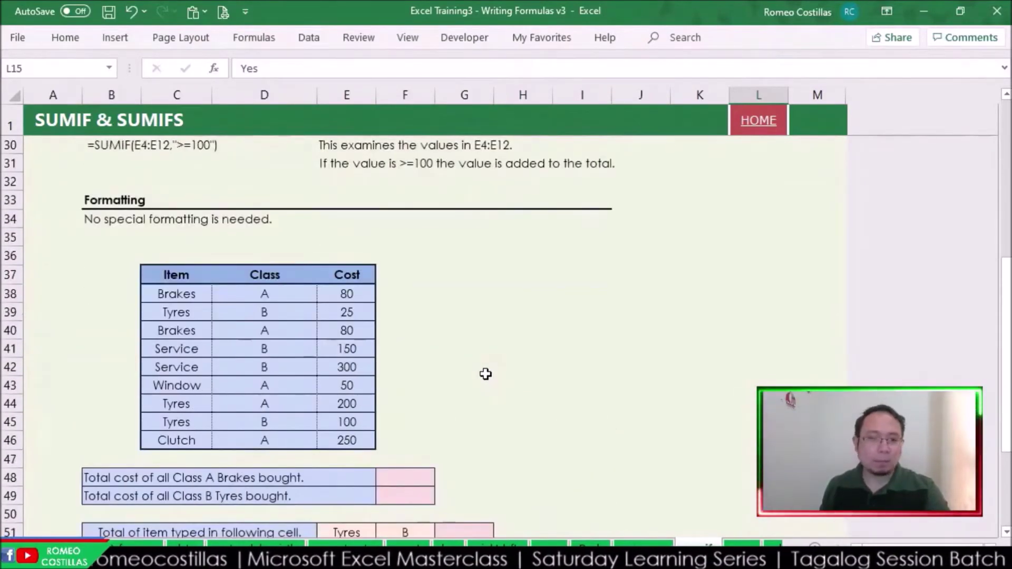
scroll(486, 374, up, 3)
scroll(485, 374, up, 3)
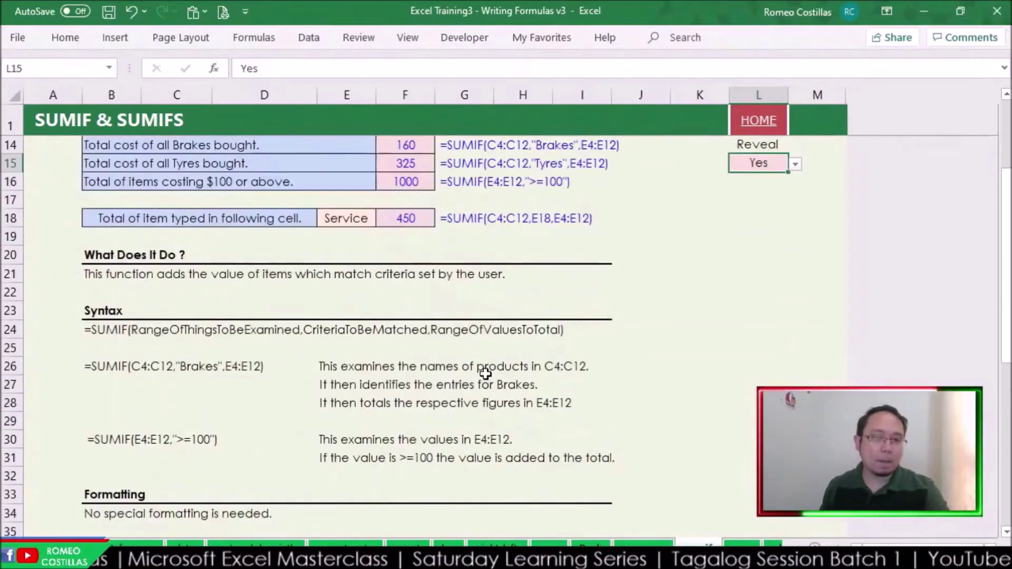
scroll(486, 374, down, 8)
scroll(485, 374, up, 1)
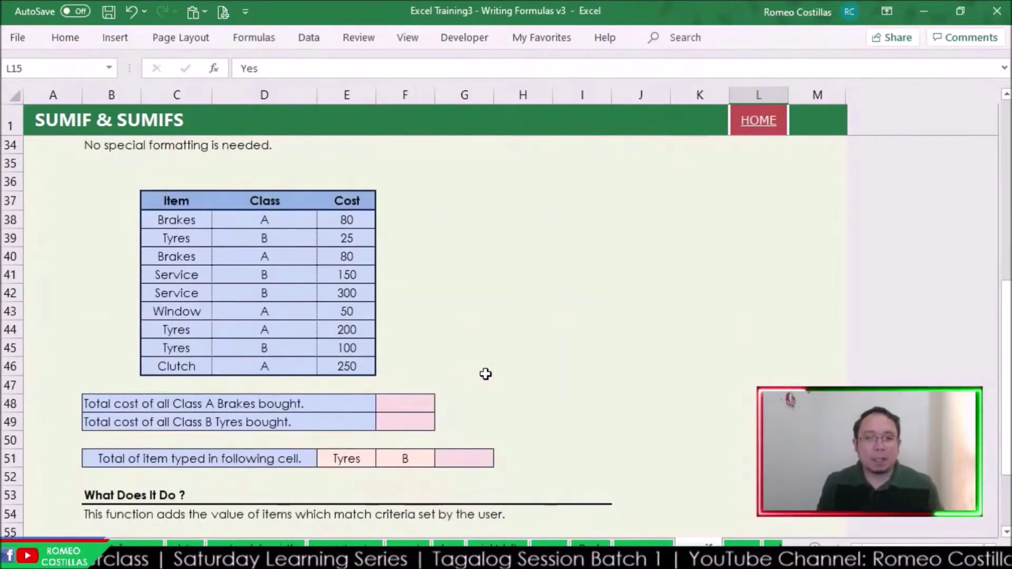
scroll(485, 374, up, 4)
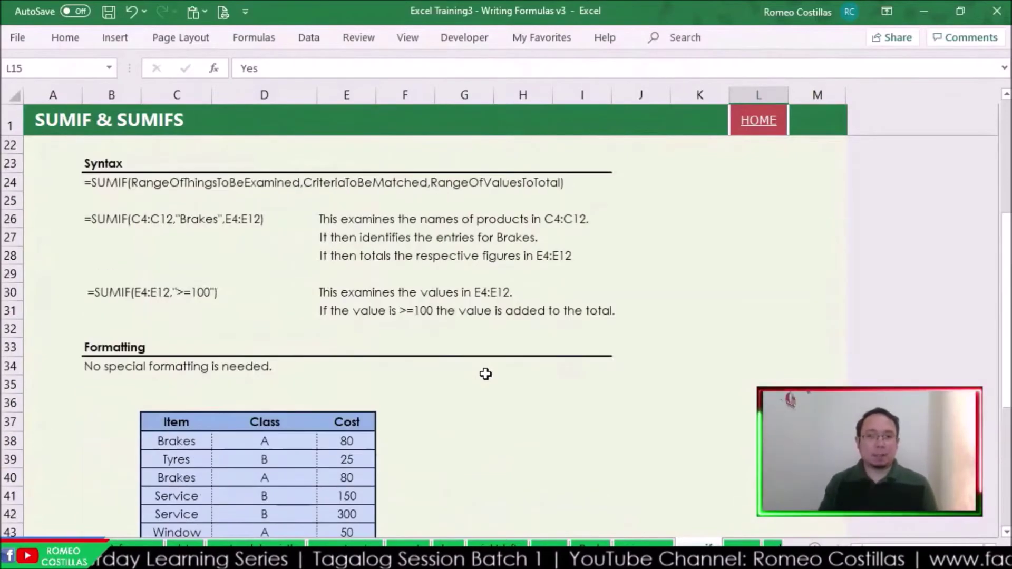
scroll(485, 374, up, 1)
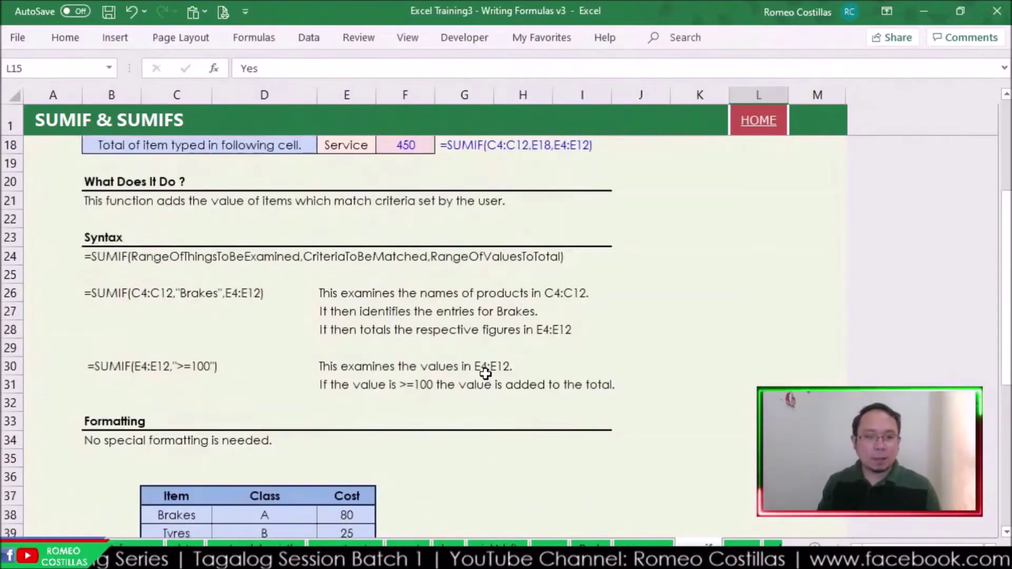
scroll(485, 374, up, 3)
scroll(485, 375, down, 5)
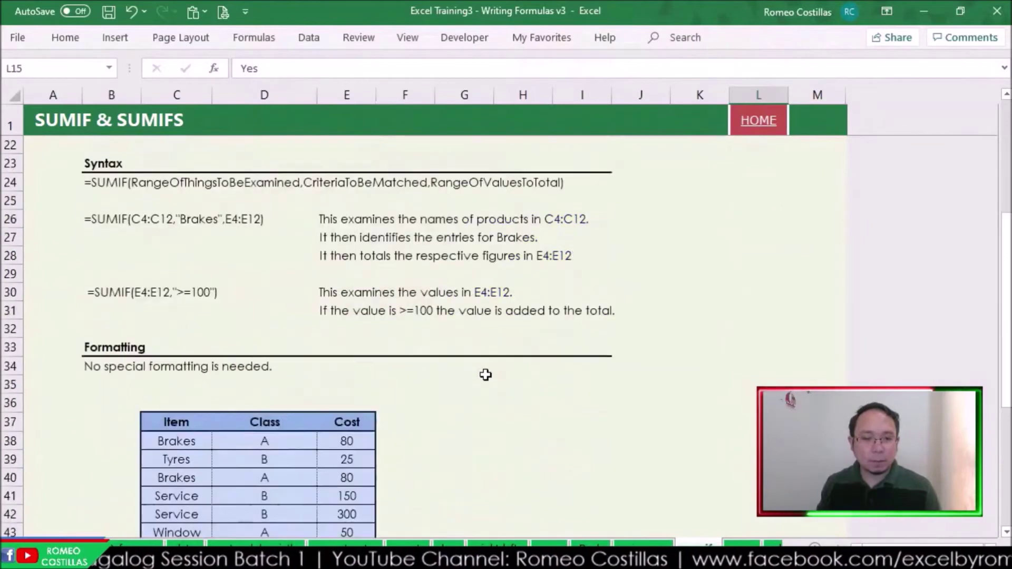
scroll(485, 374, down, 3)
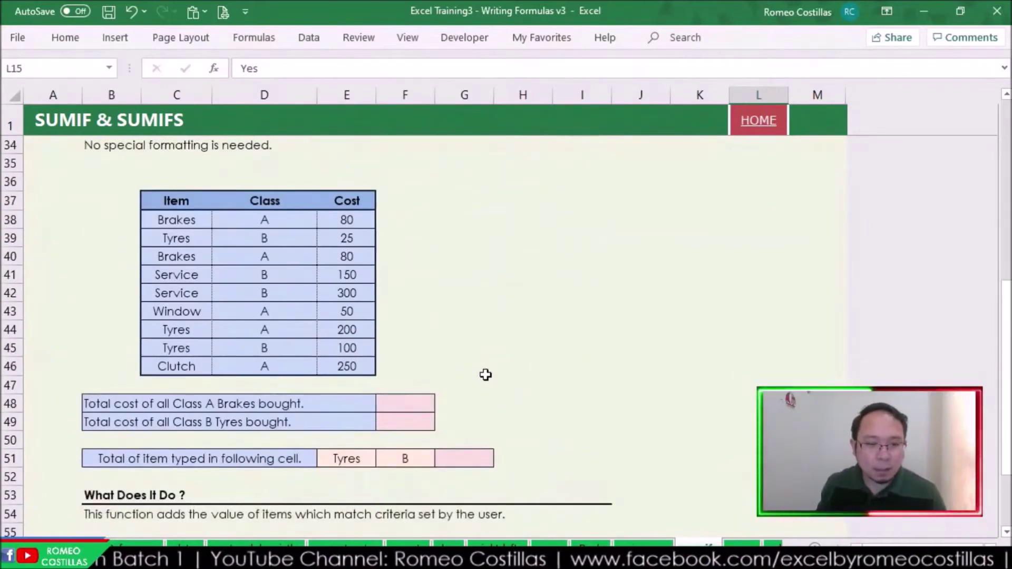
scroll(486, 374, down, 3)
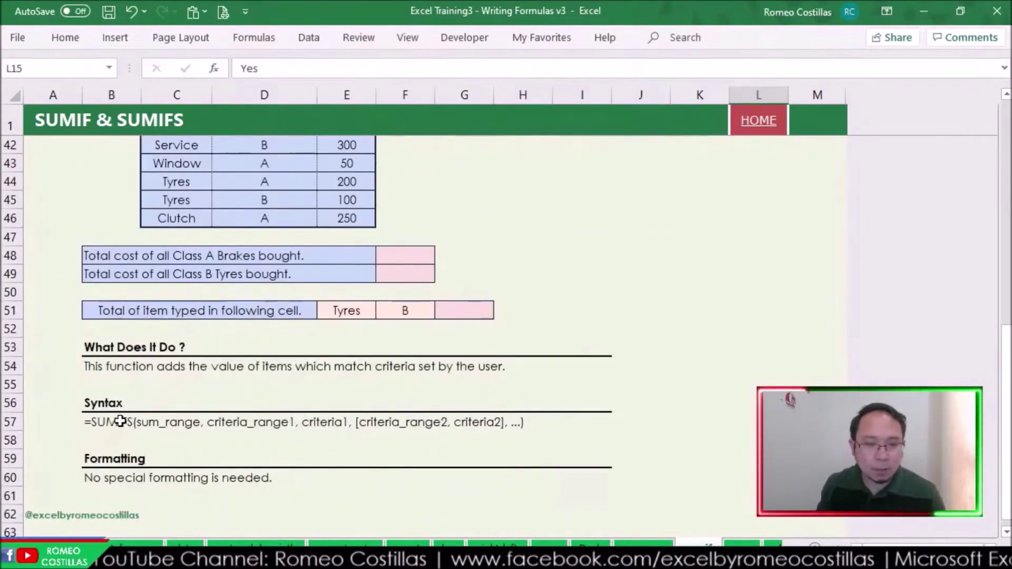
scroll(409, 381, up, 2)
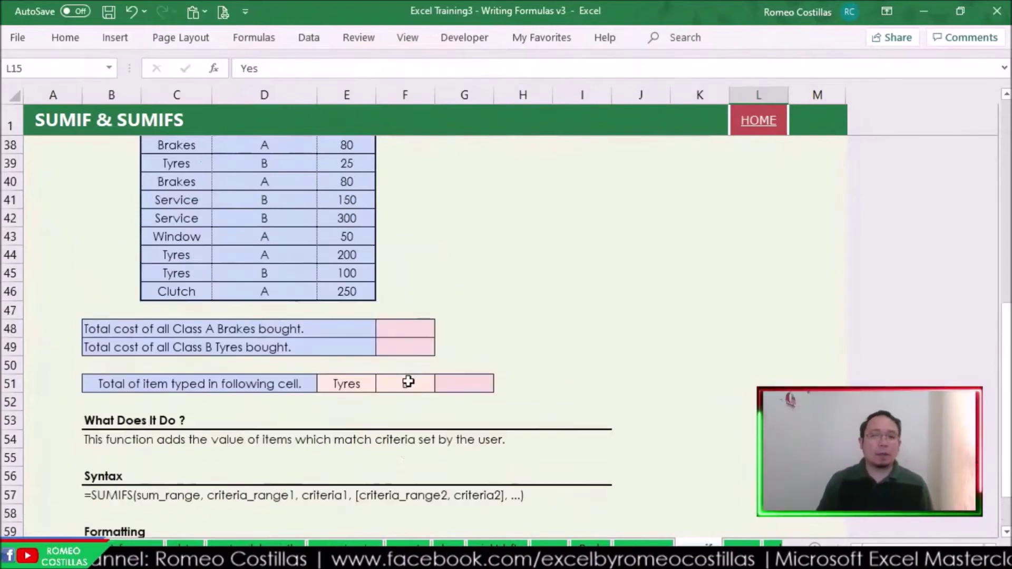
scroll(409, 381, up, 2)
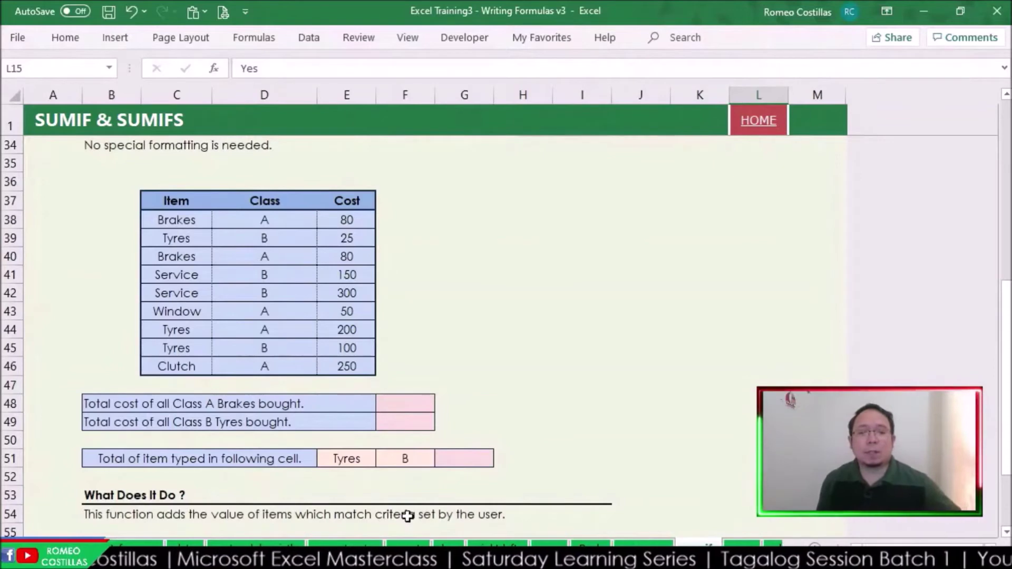
click(409, 399)
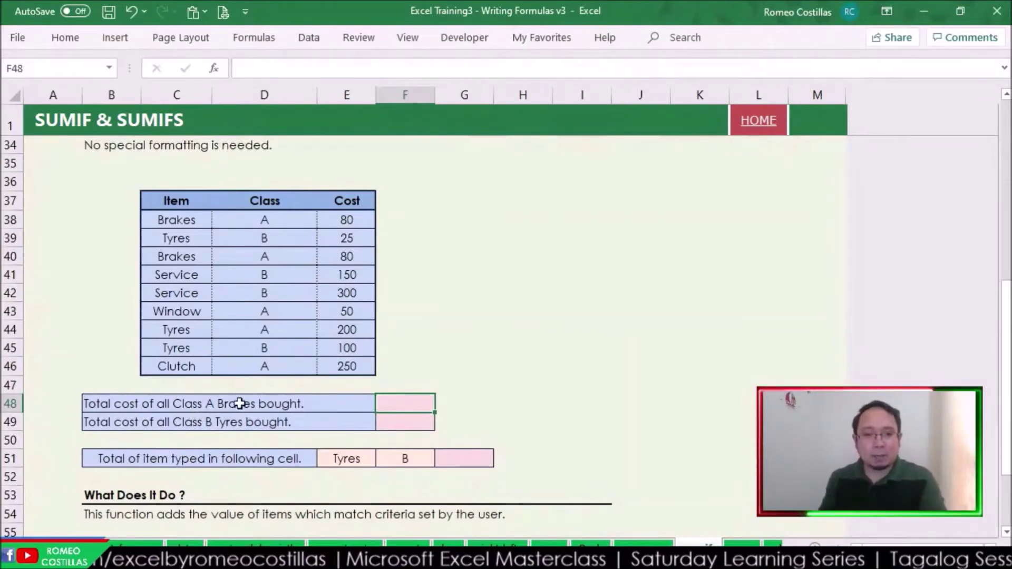
click(250, 219)
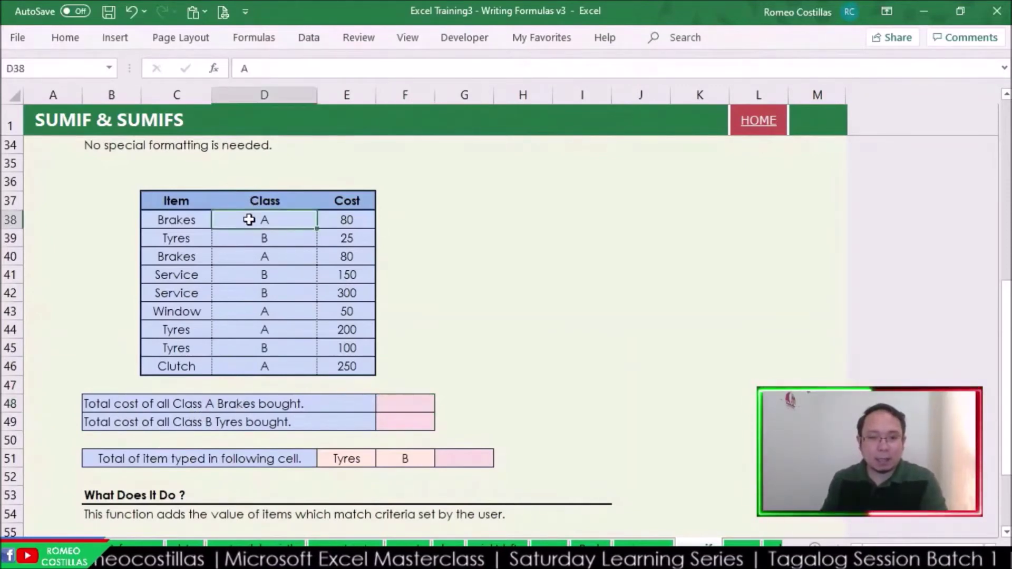
drag(191, 219, 214, 215)
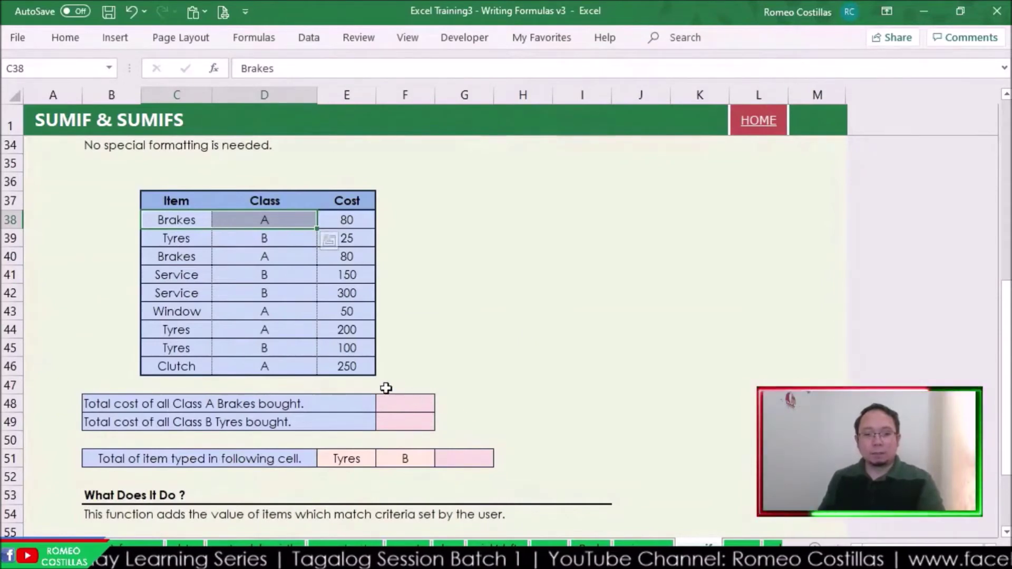
click(397, 407)
text(=)
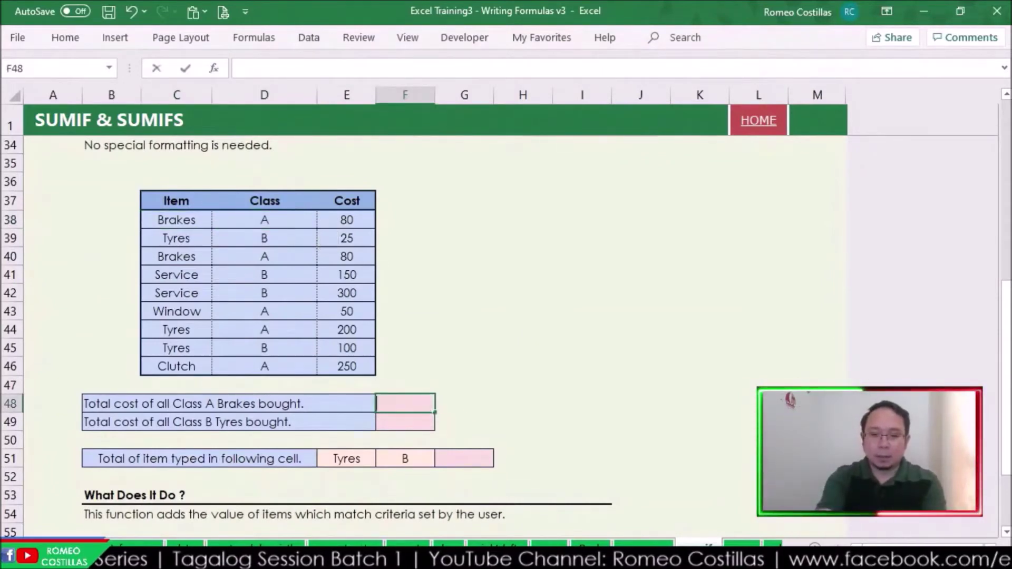
text(sumifs)
Enter =SUMIFS(E38:E46,C38:C46,"Brakes",D38:D46,"A") in F48, returning 160
key(Tab)
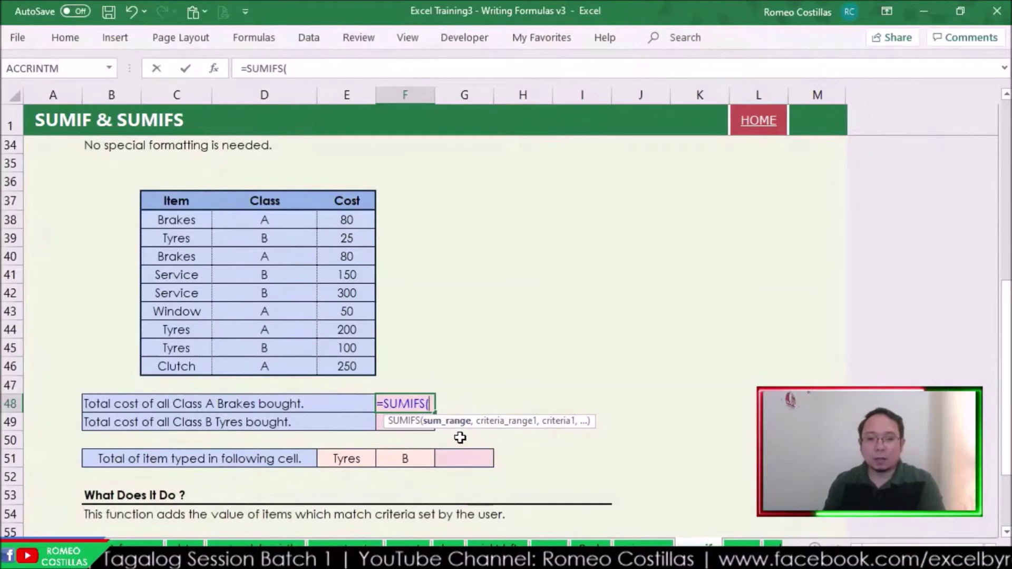
drag(346, 219, 340, 365)
text(,)
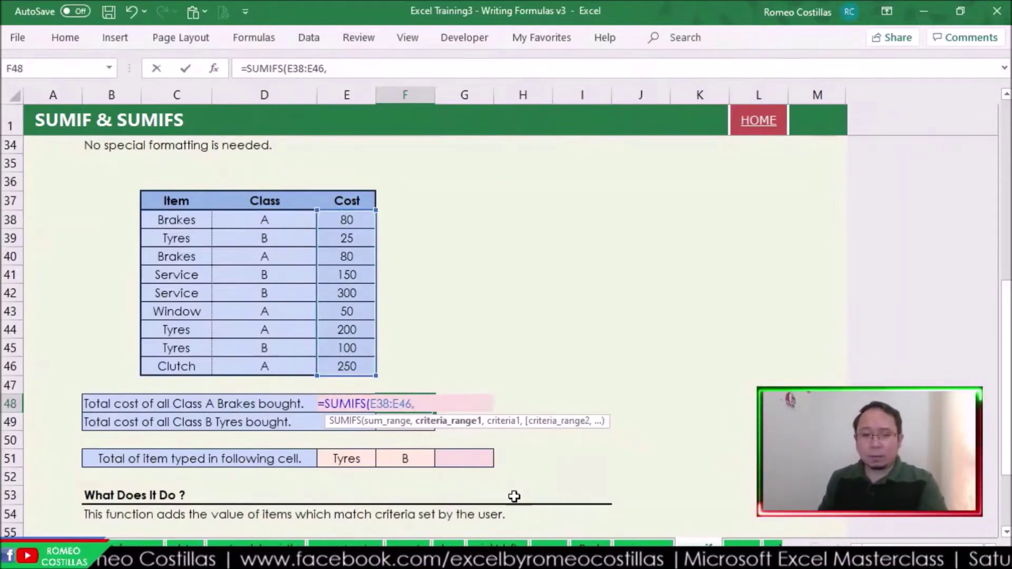
drag(162, 221, 174, 367)
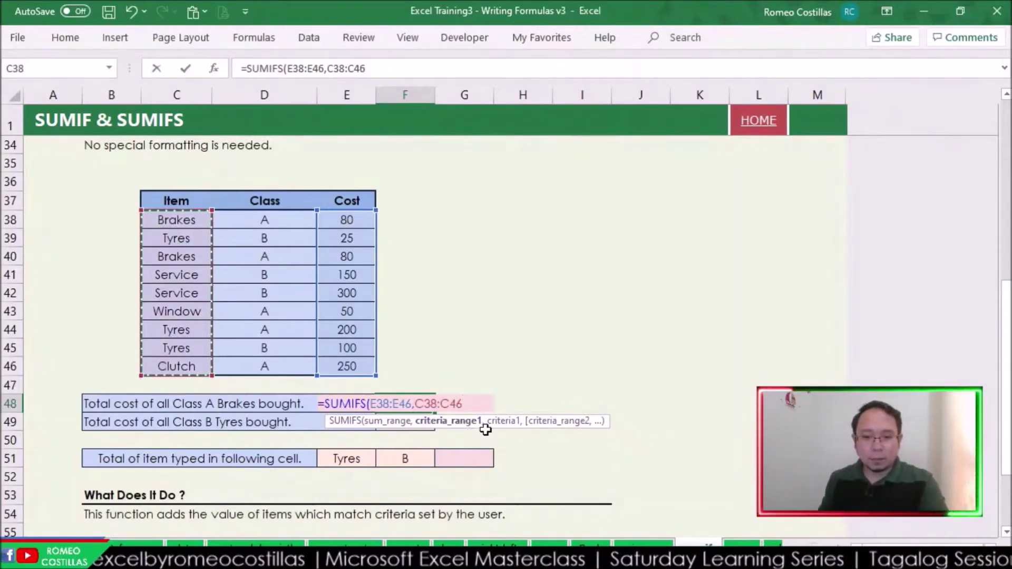
text(,"B)
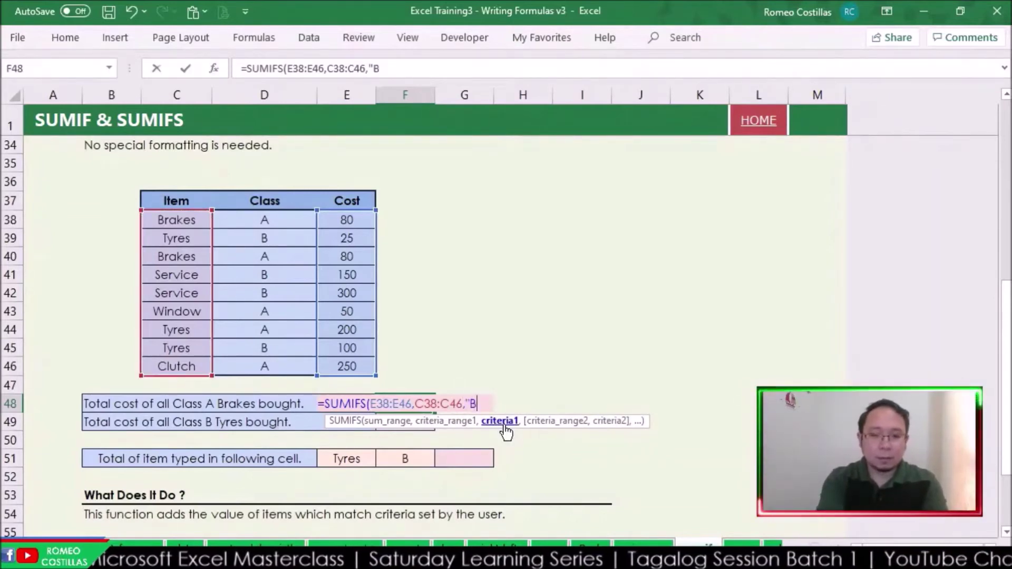
text(rakes")
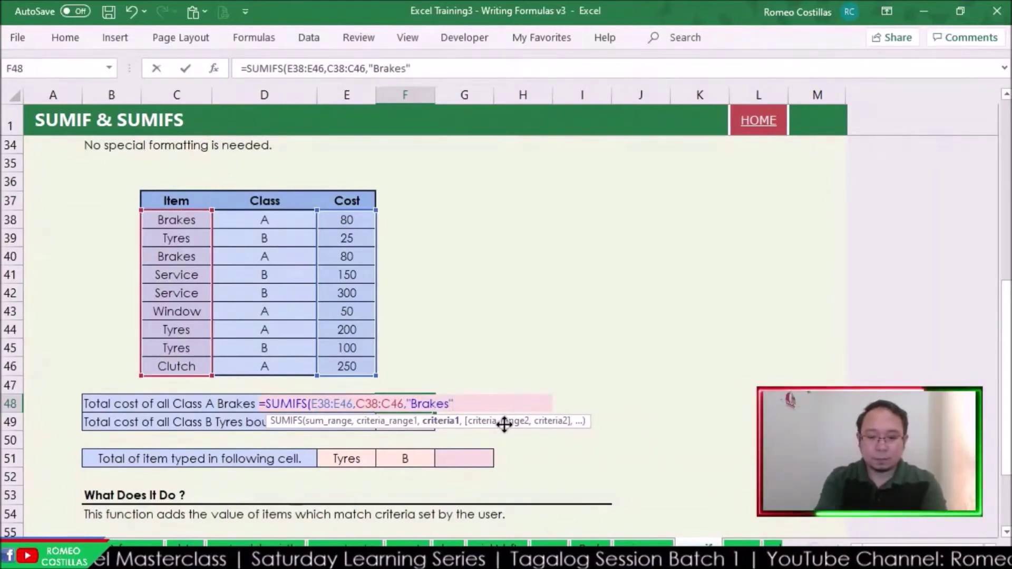
text(,)
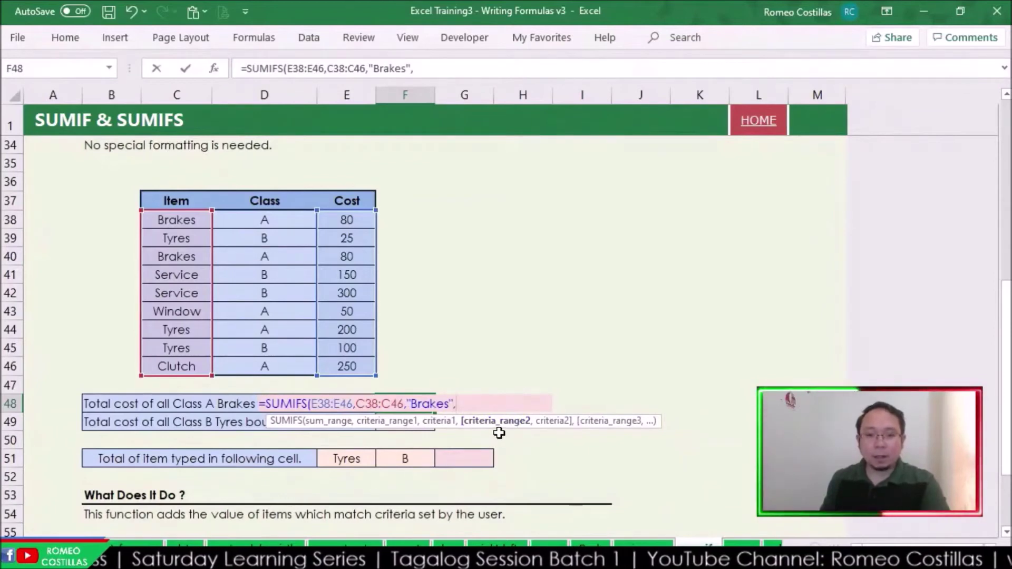
drag(294, 219, 283, 368)
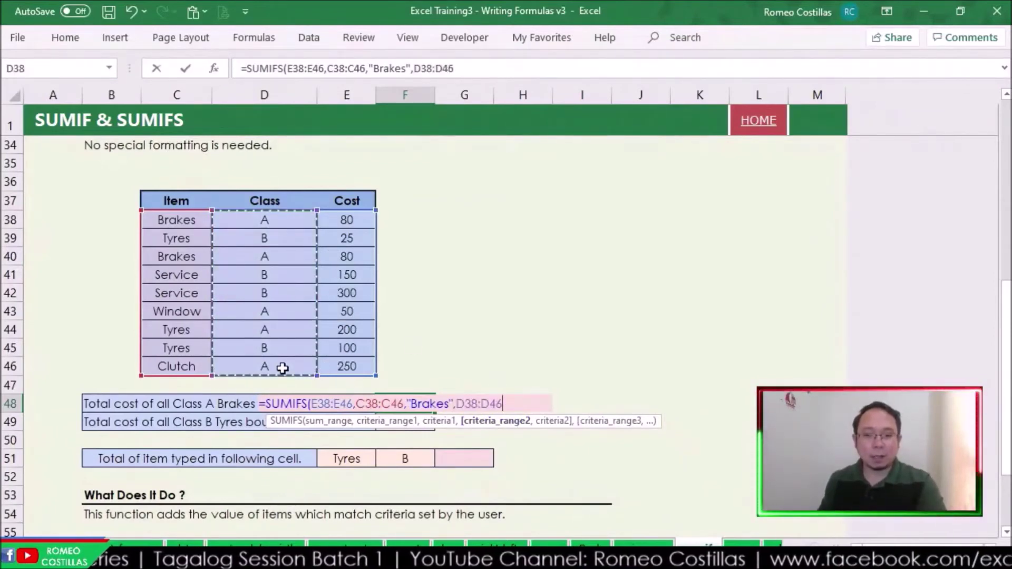
text(,"A")
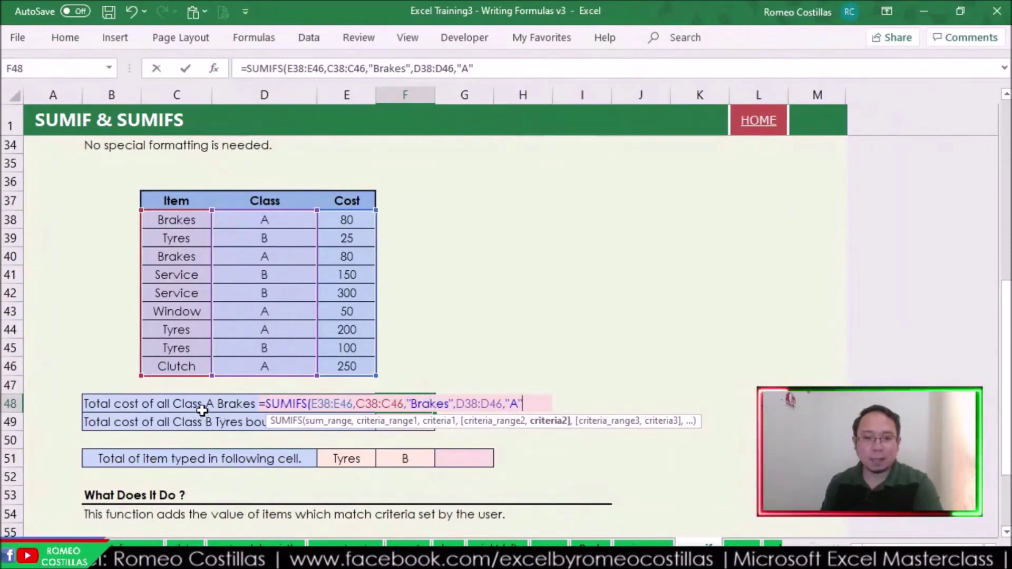
key(Return)
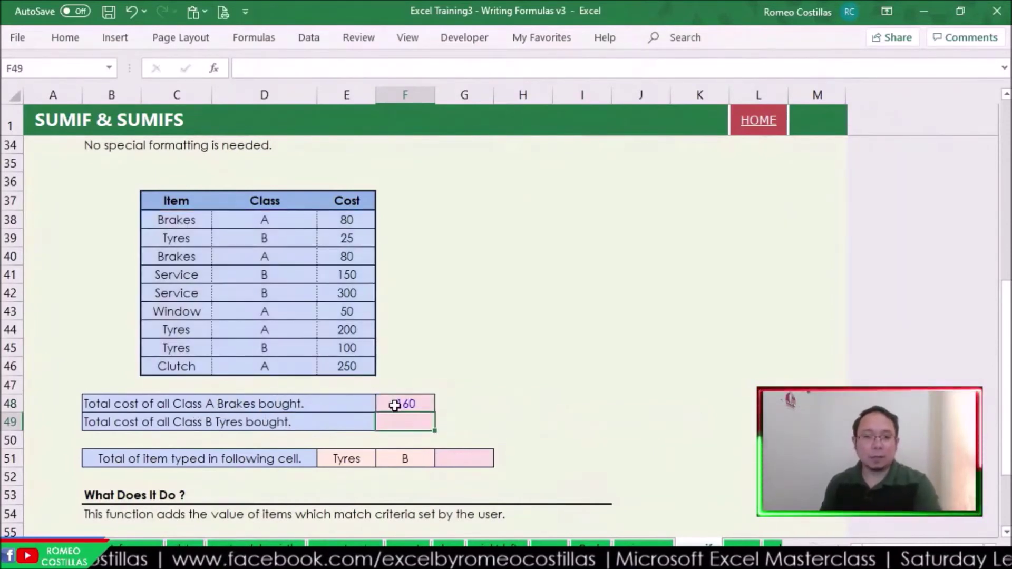
drag(169, 219, 248, 224)
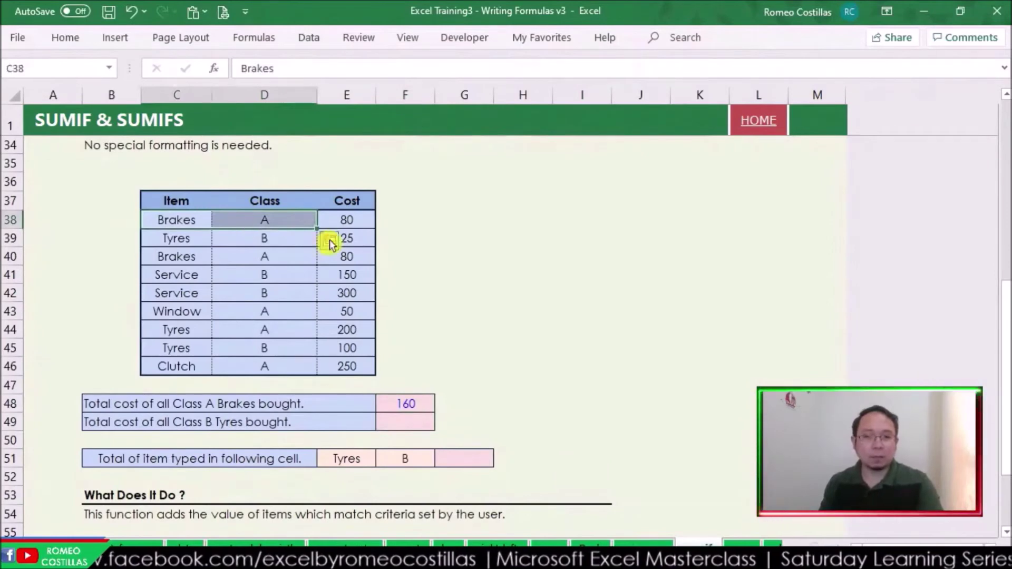
click(354, 221)
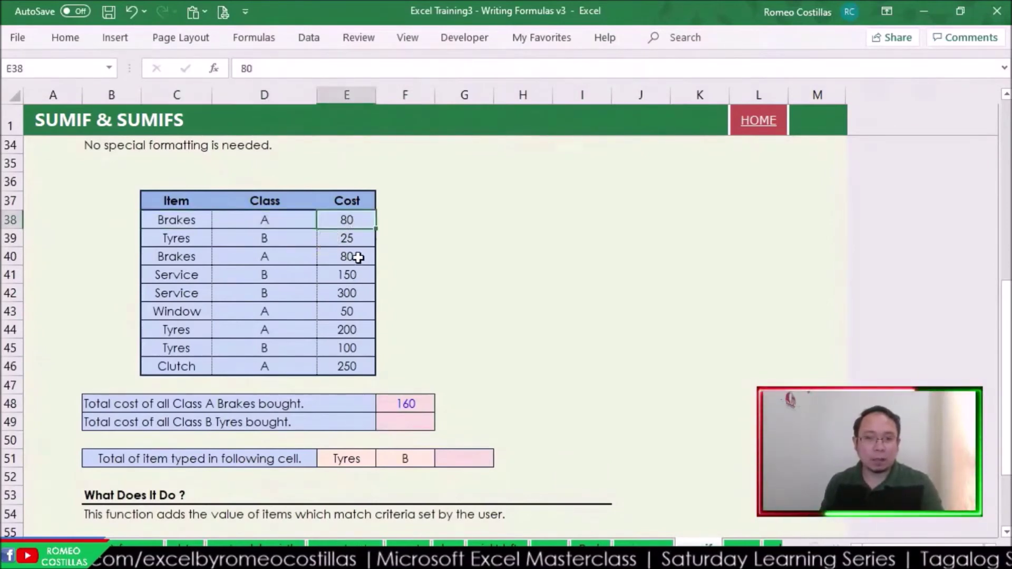
ctrl+click(356, 256)
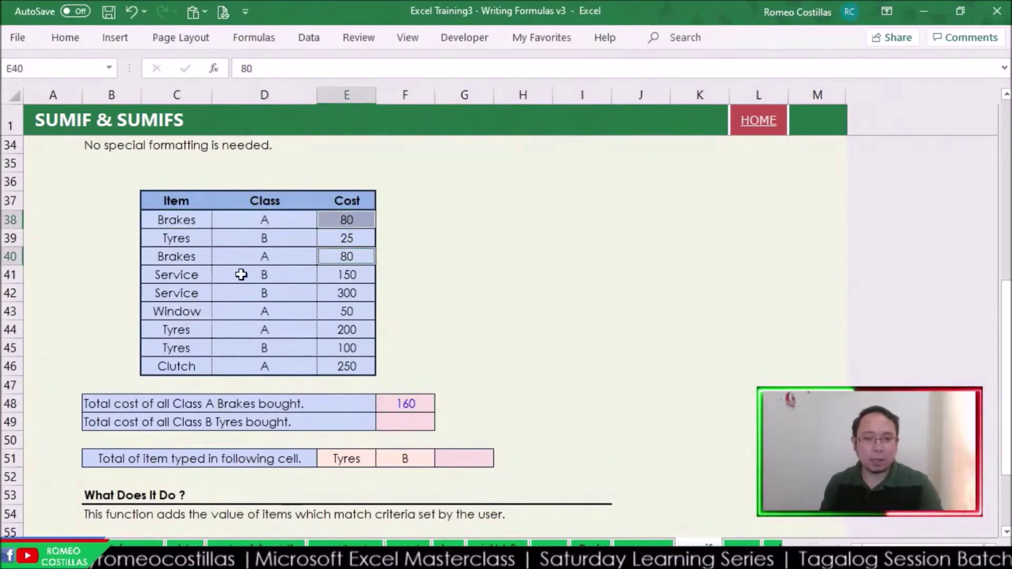
click(410, 425)
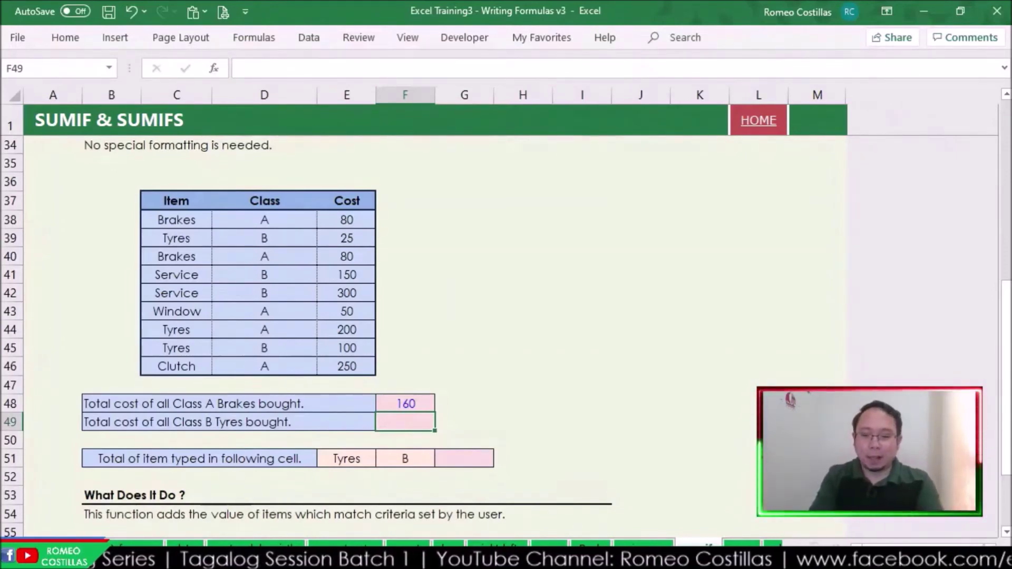
text(=)
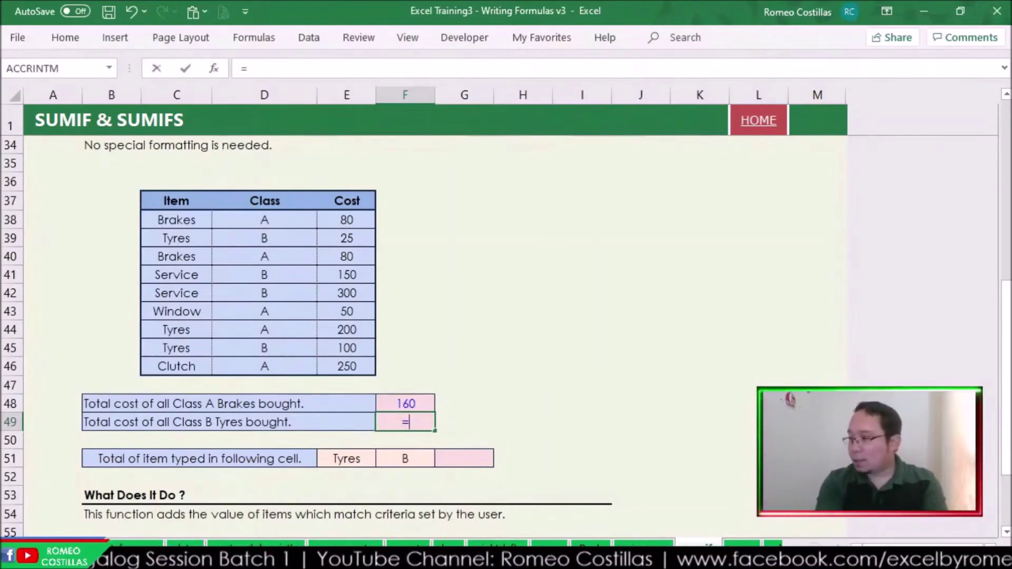
text(sumifs()
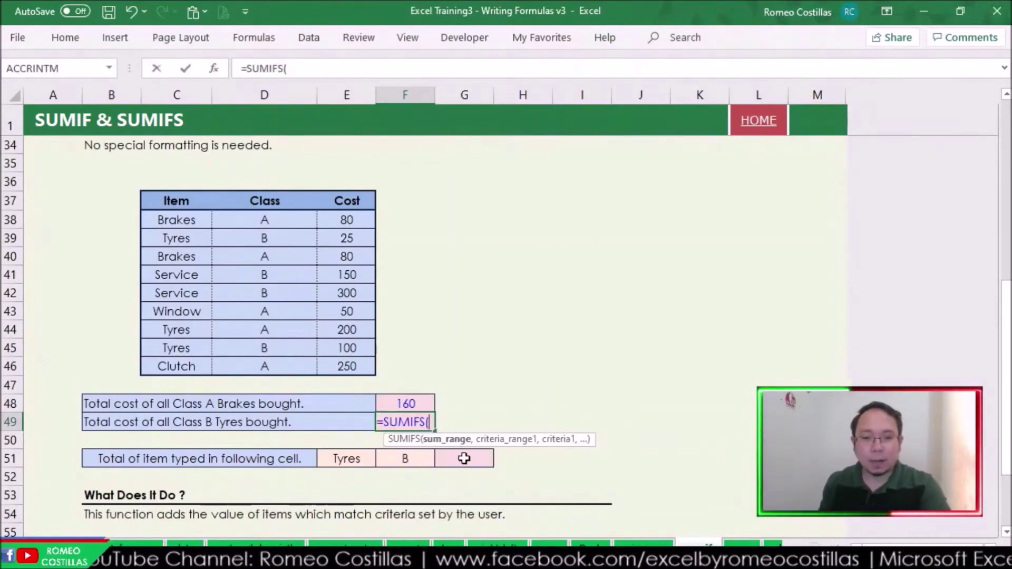
Enter =SUMIFS(E38:E46,C38:C46,"Tyres",D38:D46,"B") in F49, returning 125
drag(351, 212, 370, 369)
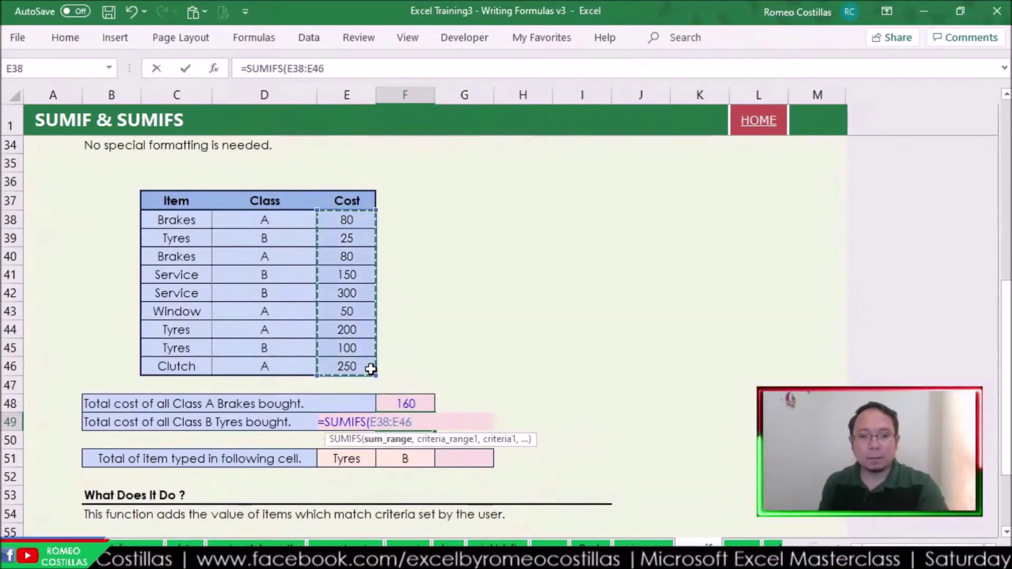
text(,)
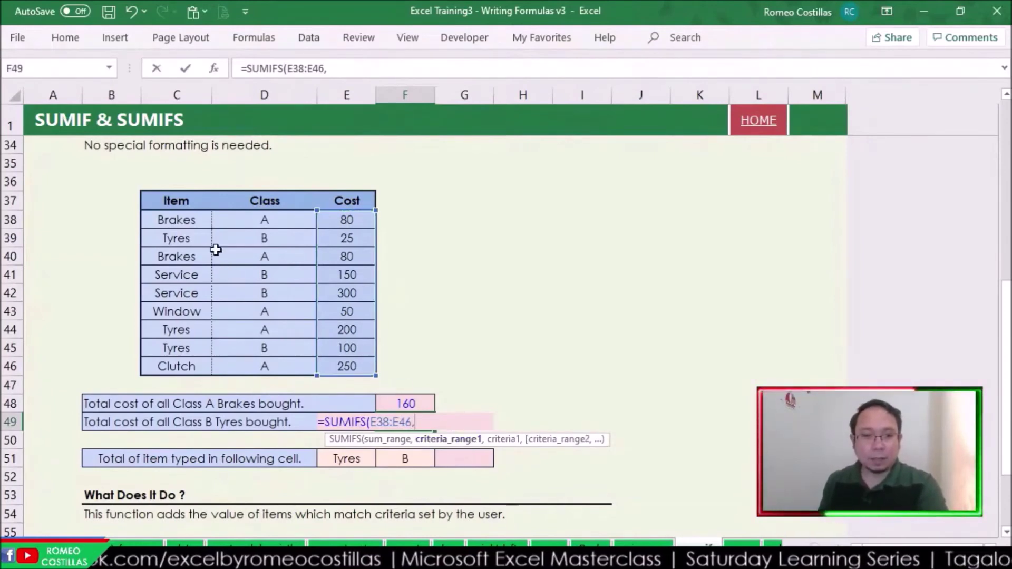
drag(184, 221, 171, 364)
text(,)
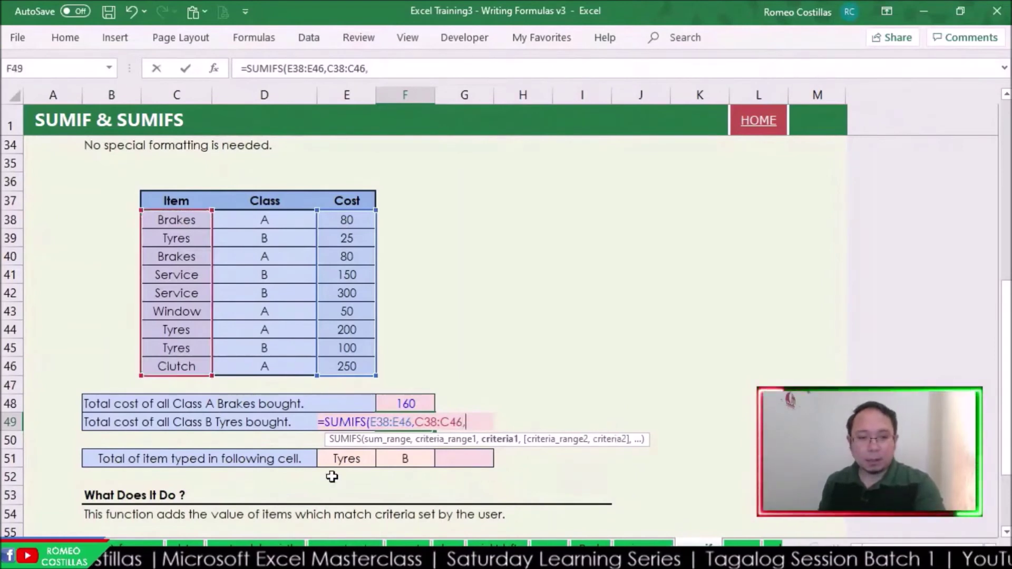
text("Tyres",)
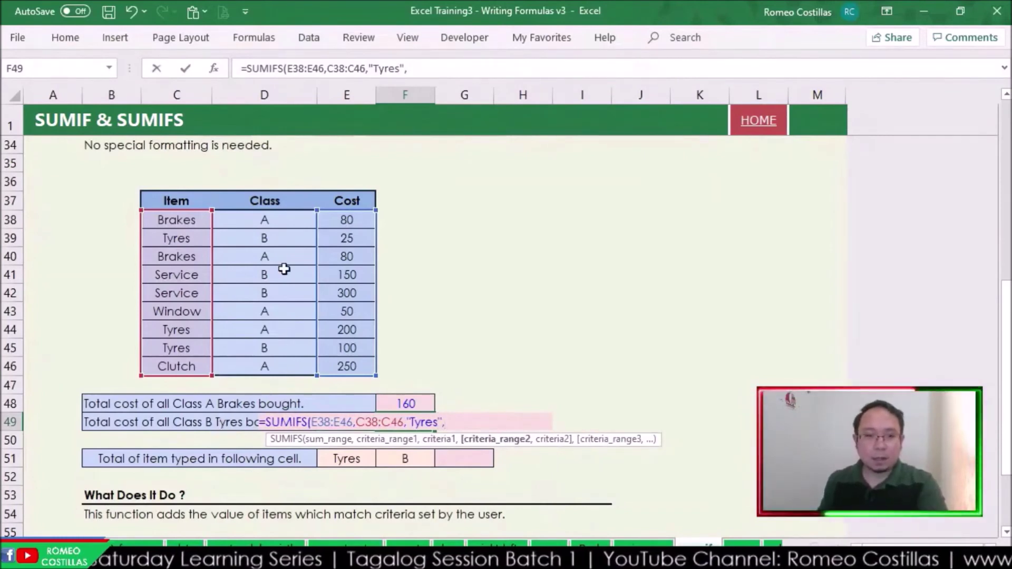
drag(283, 216, 269, 371)
text(,)
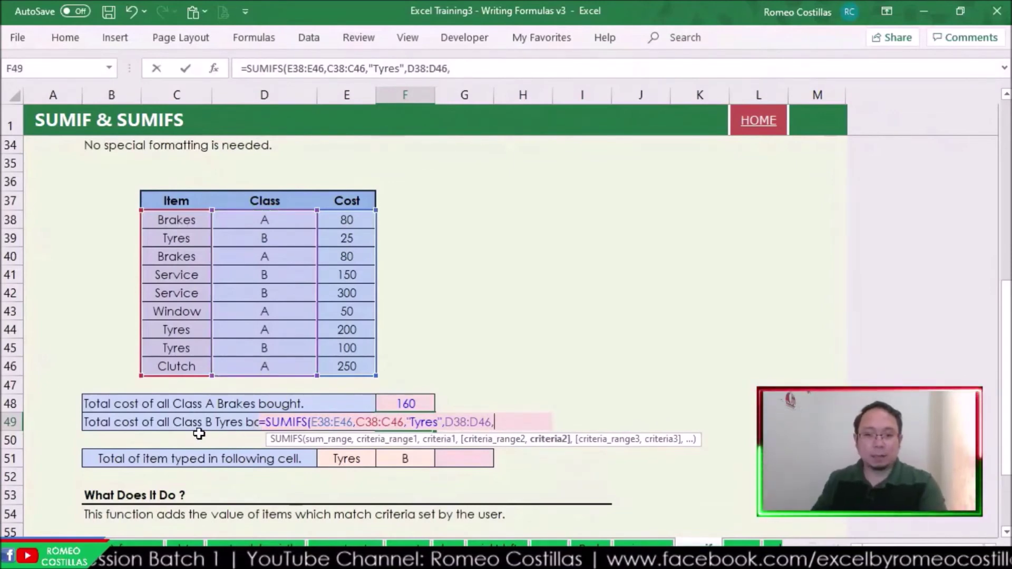
text("B")
key(Return)
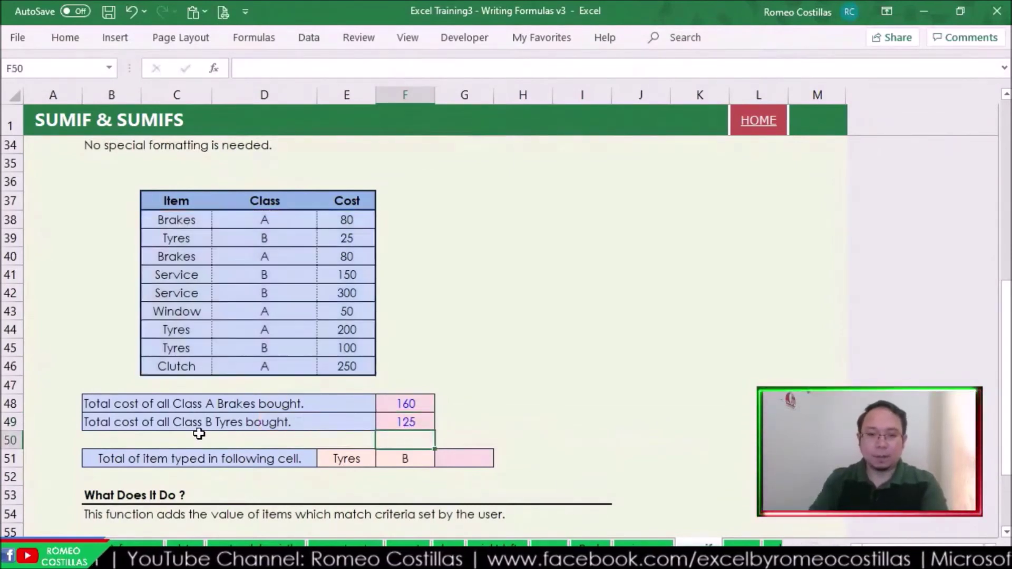
click(421, 422)
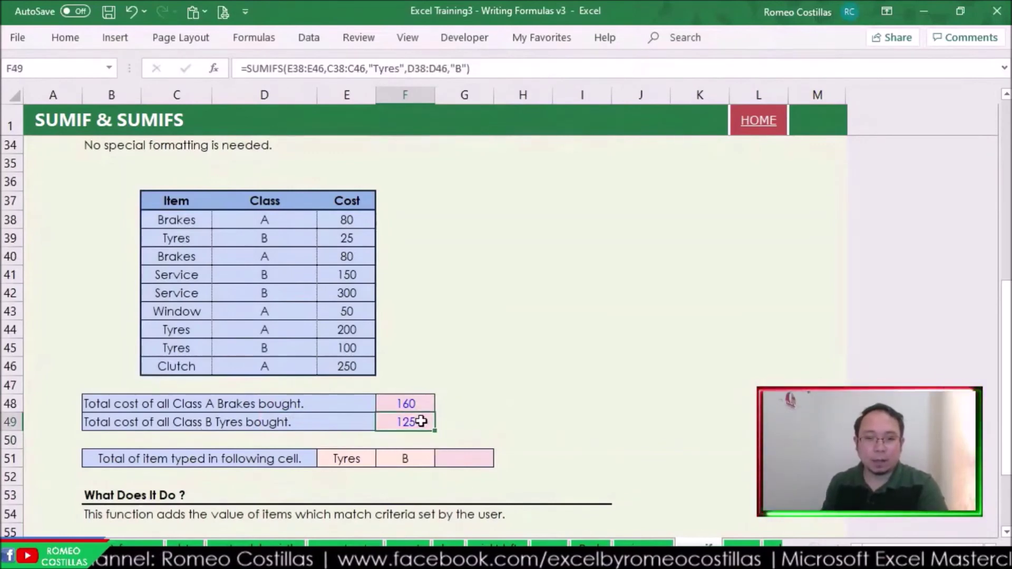
click(187, 241)
drag(217, 242, 295, 238)
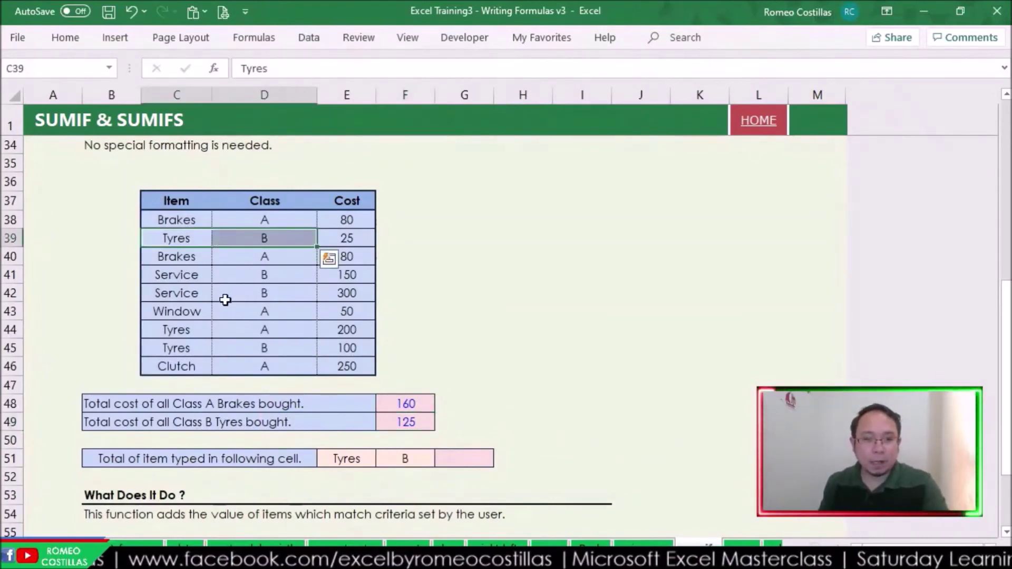
click(341, 349)
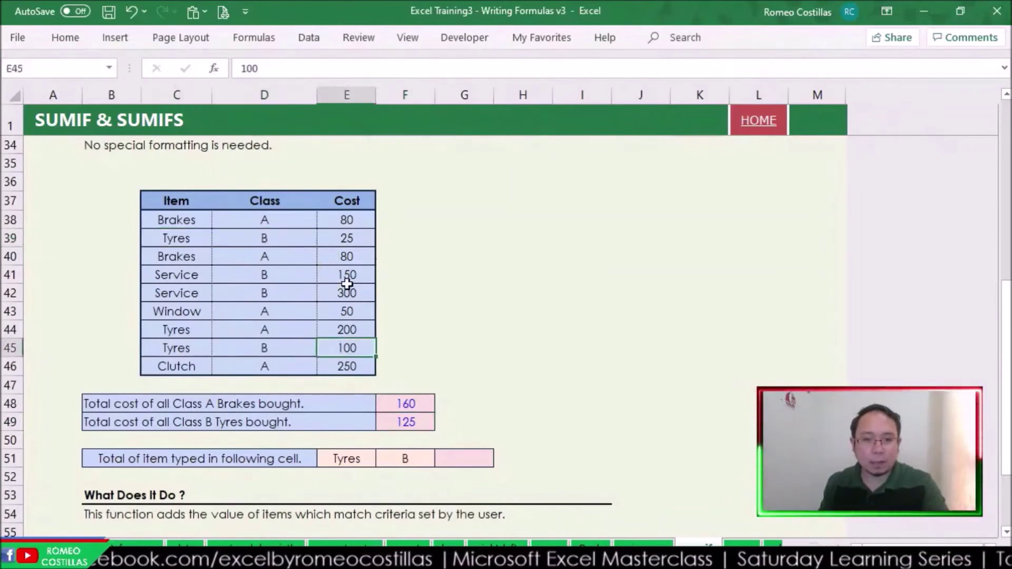
ctrl+click(357, 237)
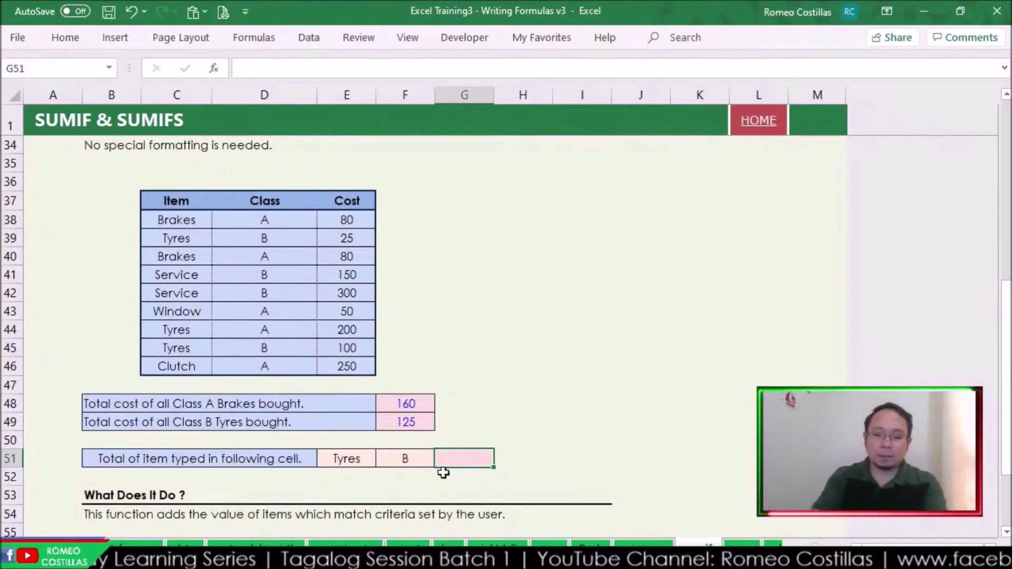
Enter =SUMIFS(E38:E46,C38:C46,E51,D38:D46,F51) in G51 so the item and class cells drive it
text(sumifs)
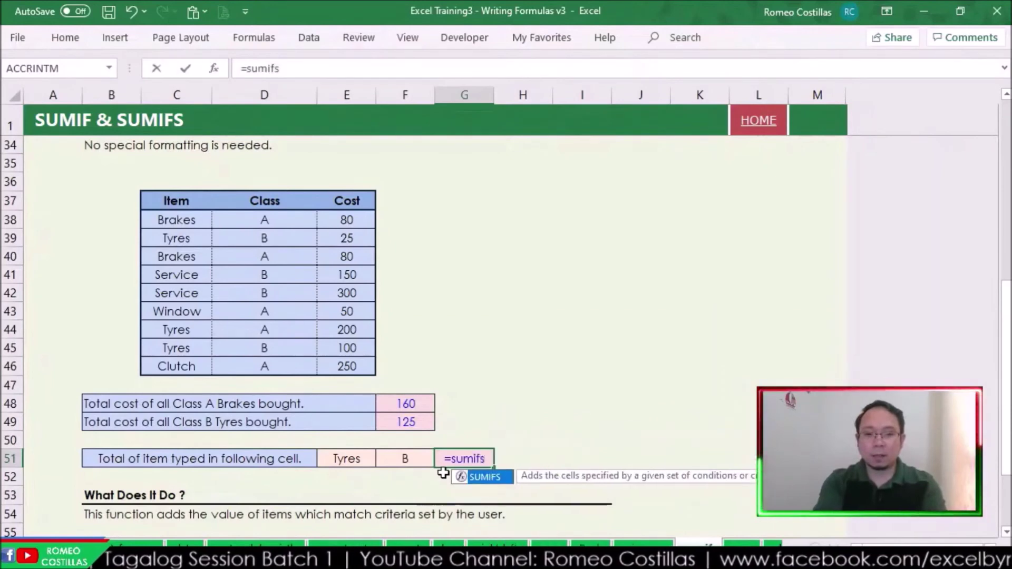
key(Tab)
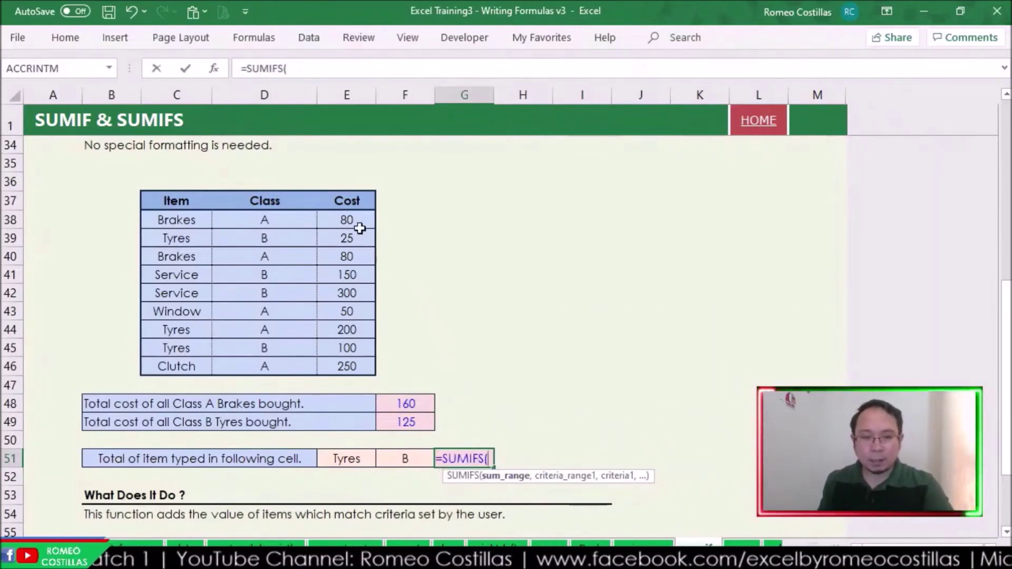
drag(357, 225, 353, 369)
text(,)
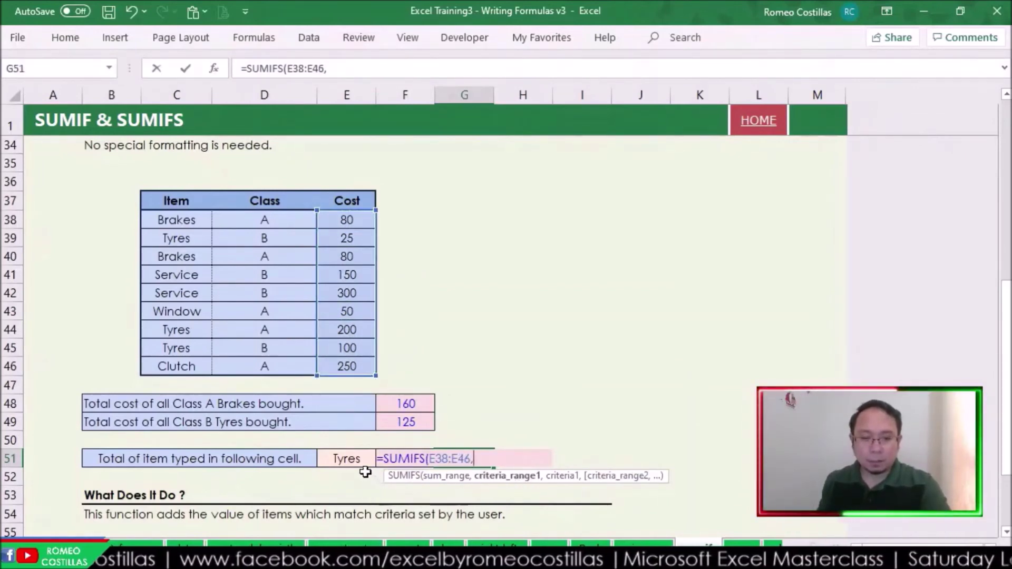
drag(167, 217, 170, 367)
text(,)
click(339, 459)
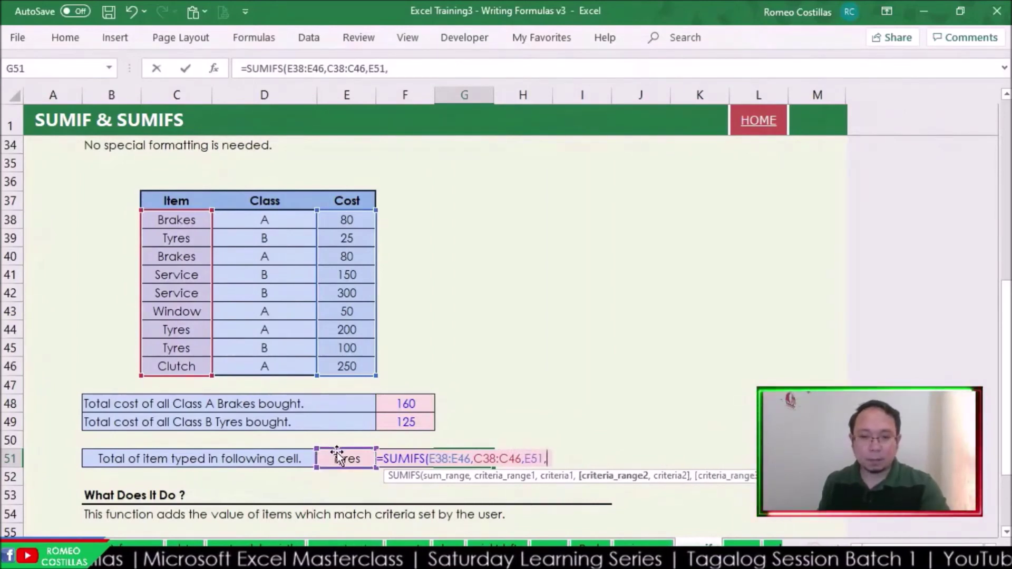
drag(283, 220, 288, 363)
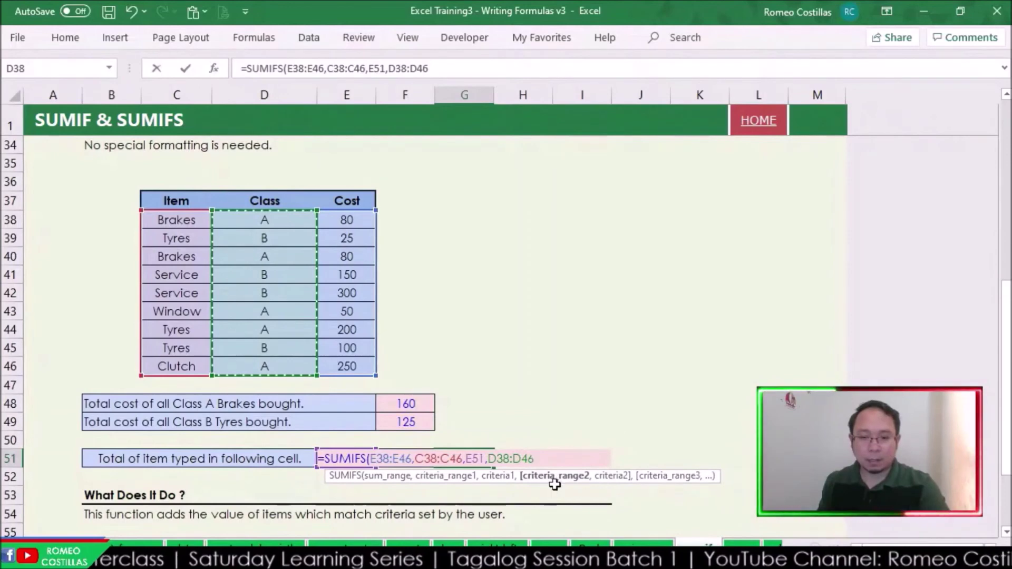
text(,)
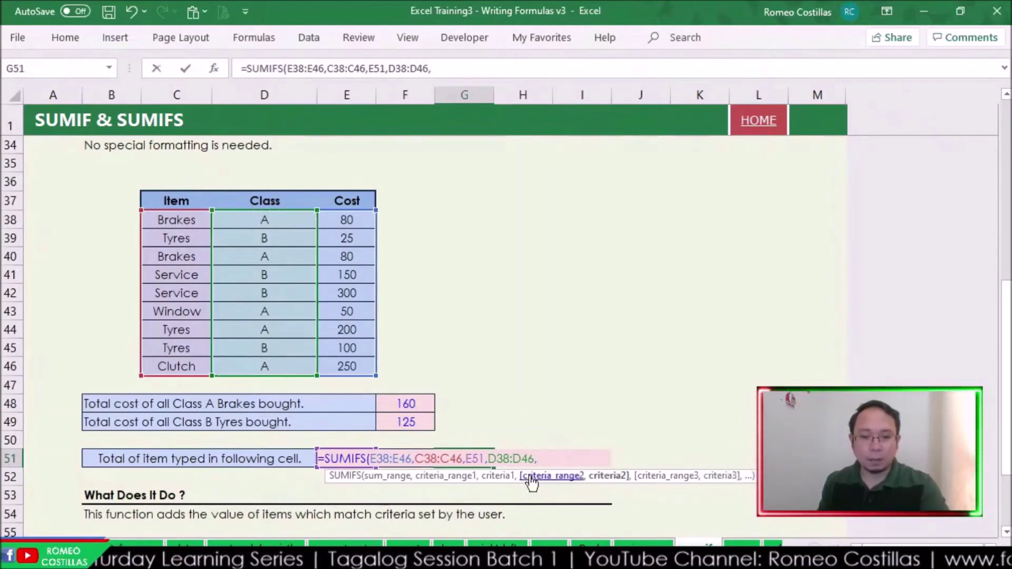
click(401, 457)
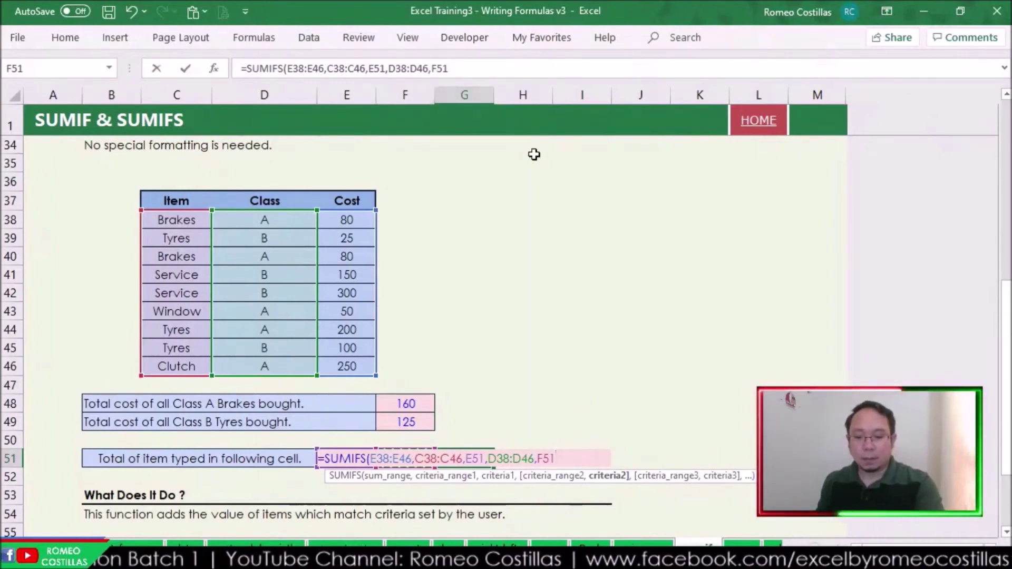
key(Return)
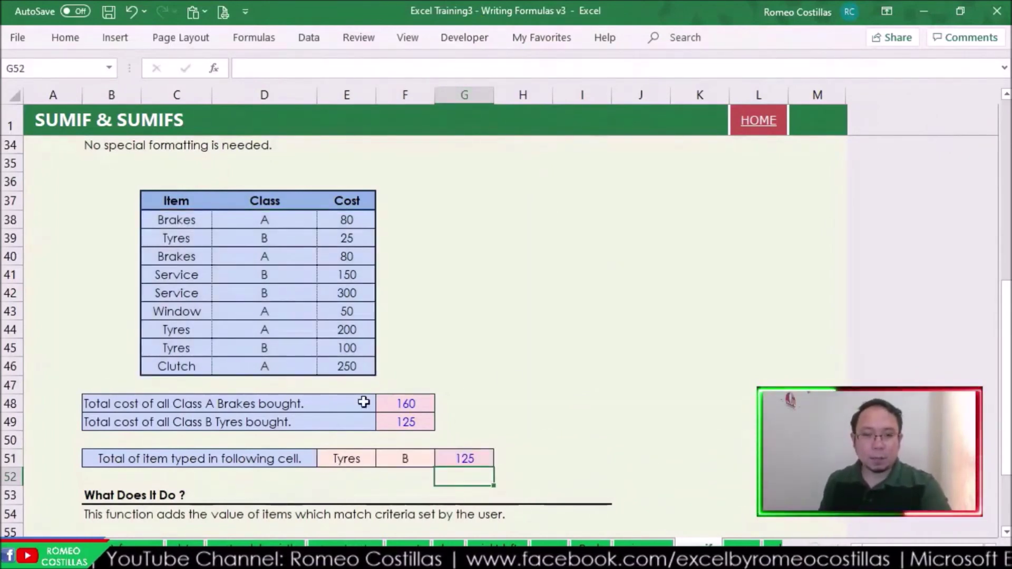
Set E51 to Window and F51 to class A from their dropdowns
drag(161, 237, 226, 241)
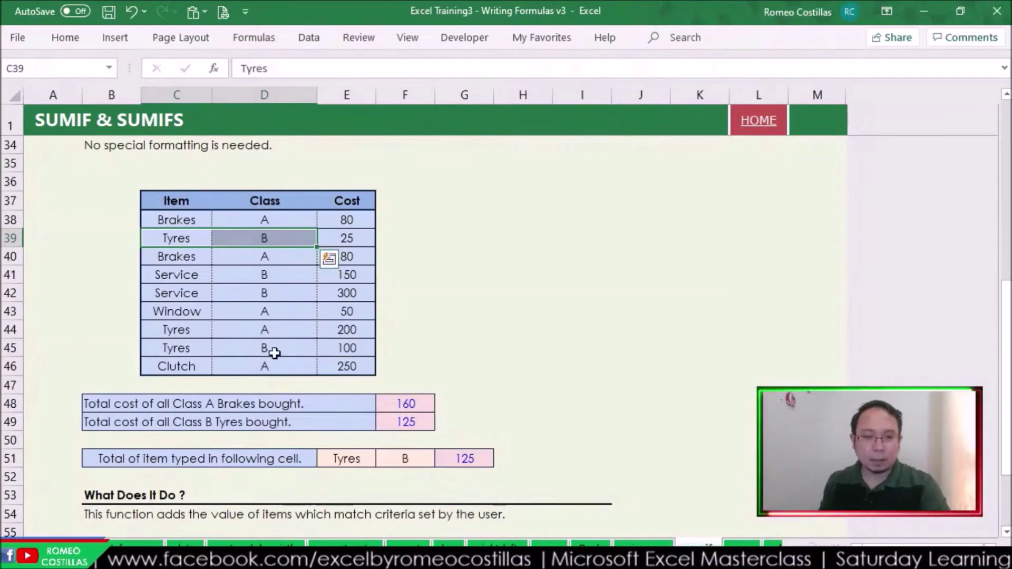
click(349, 459)
click(383, 461)
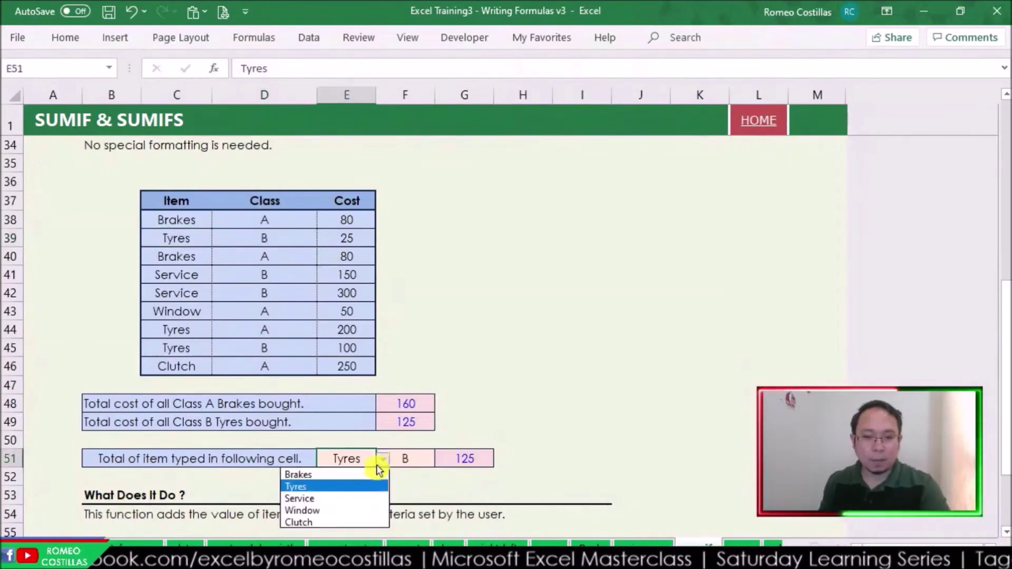
click(353, 507)
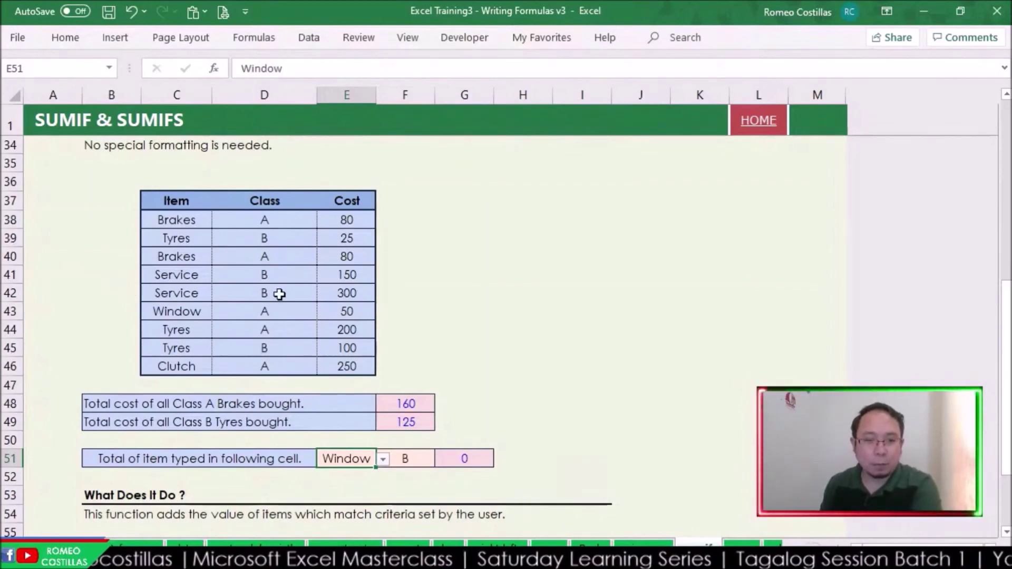
click(406, 458)
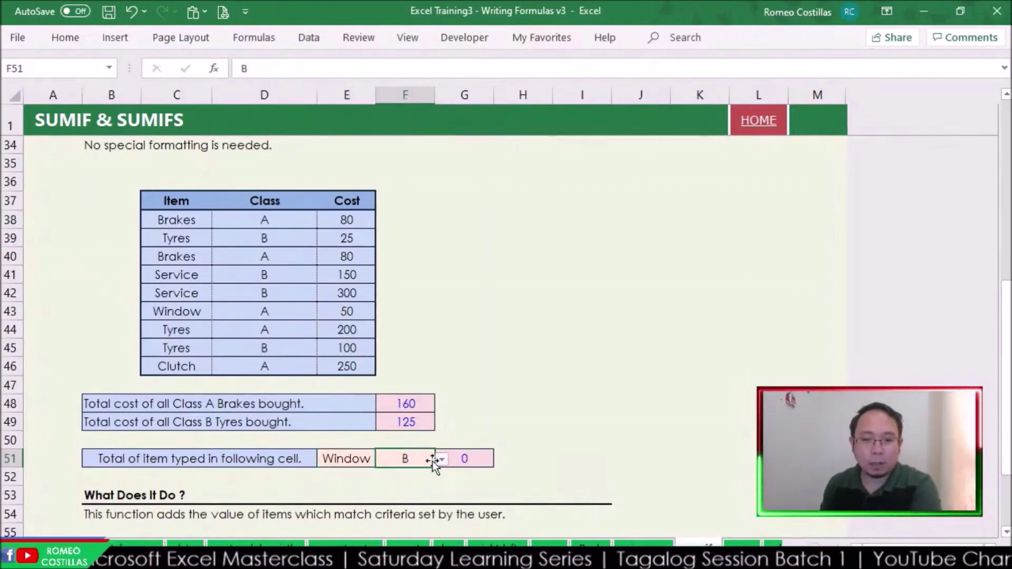
click(441, 459)
click(403, 474)
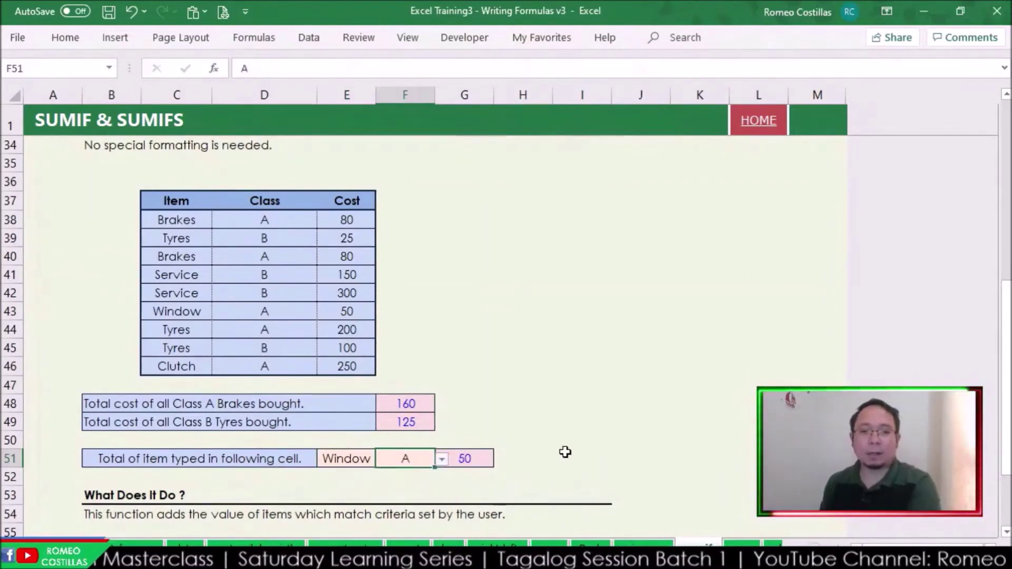
Switch E51 to Clutch, then Brakes, and F51 to class B, leaving G51 at 0
click(354, 459)
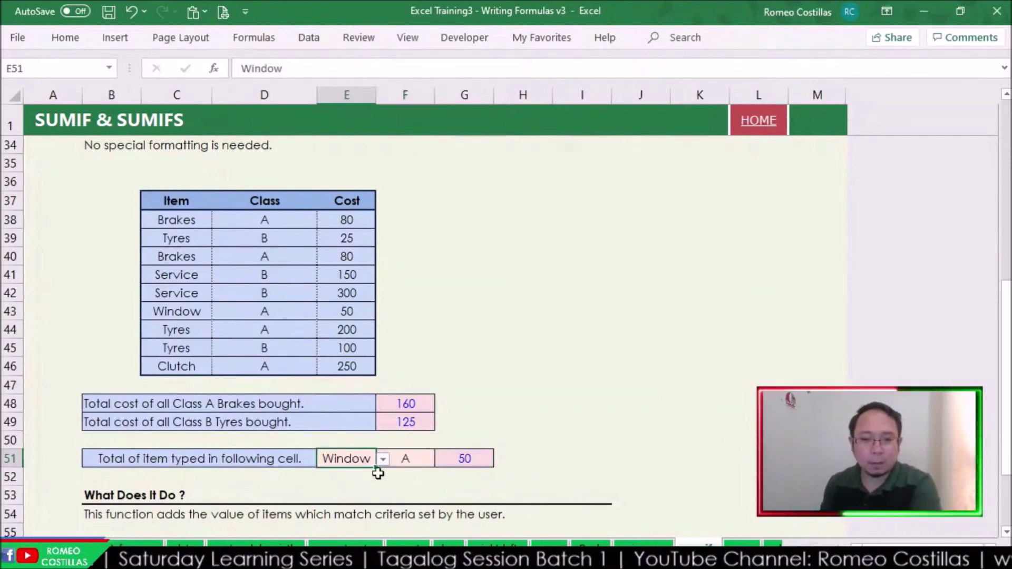
click(383, 459)
click(378, 519)
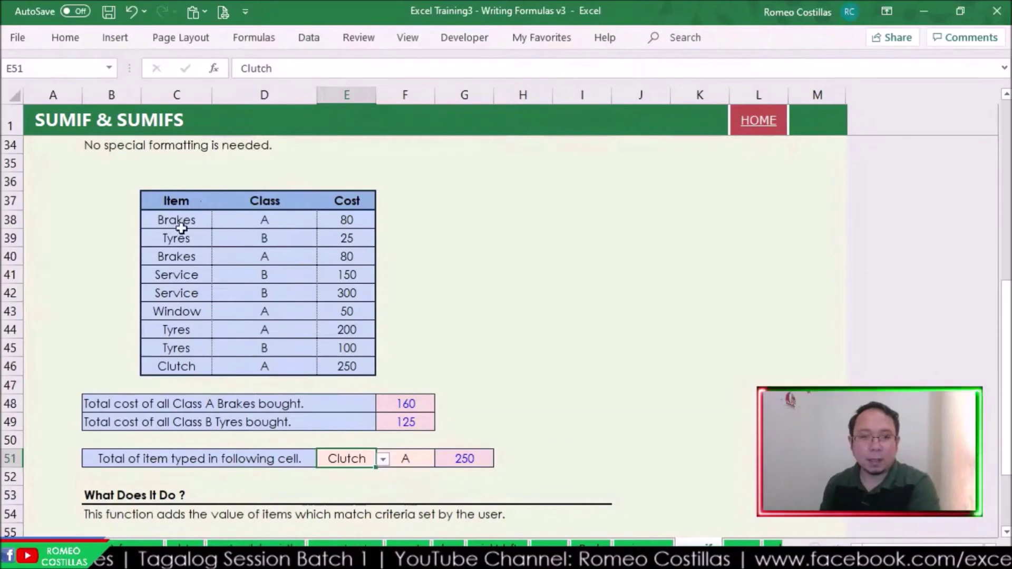
click(387, 461)
click(363, 477)
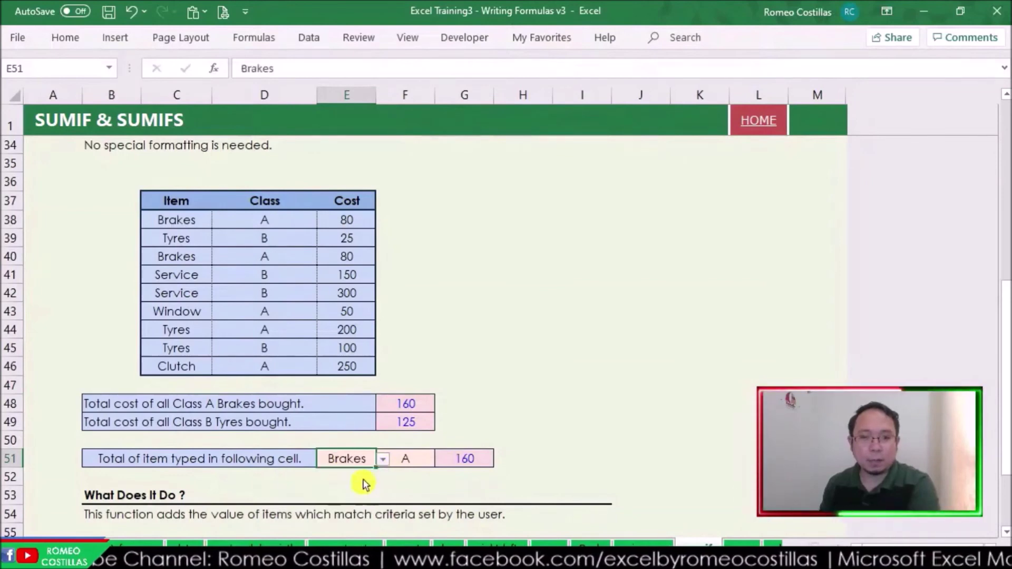
click(416, 463)
click(440, 461)
click(424, 479)
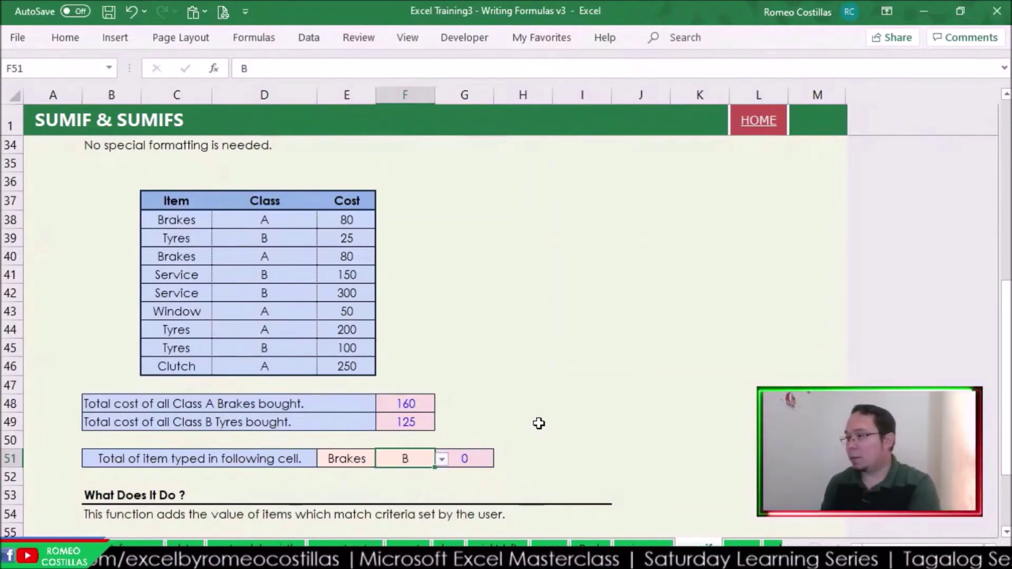
scroll(580, 368, down, 4)
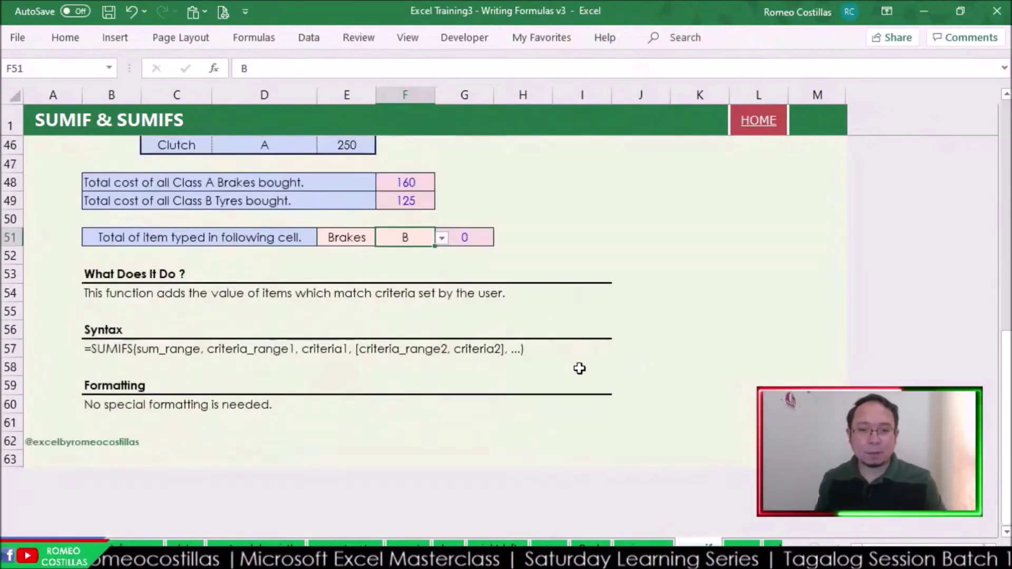